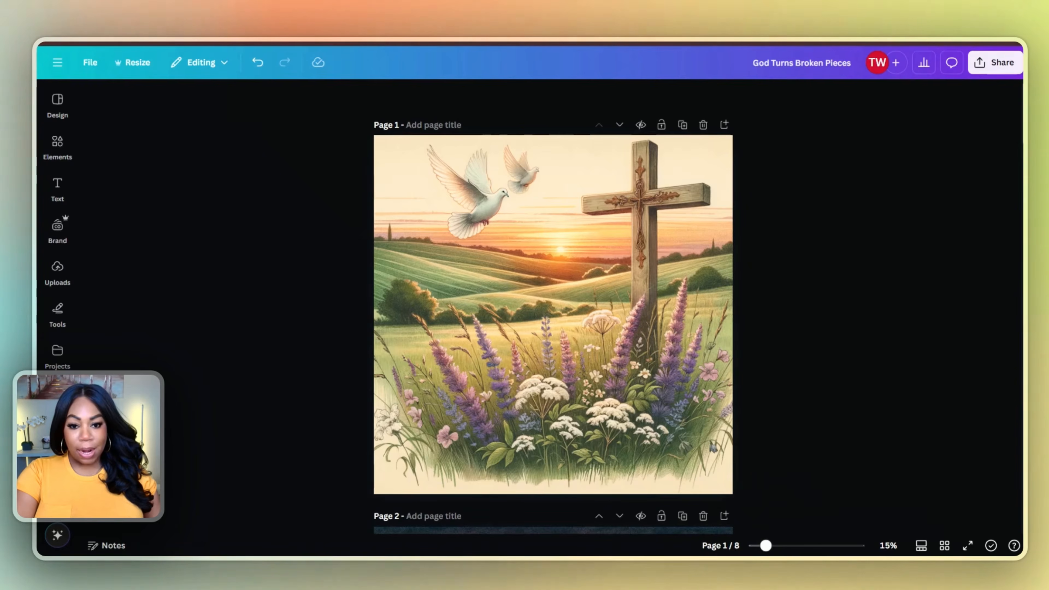
Look through the three cross artworks and the two crack-texture graphics on pages 1 to 5.
scroll(553, 306, "down", 9)
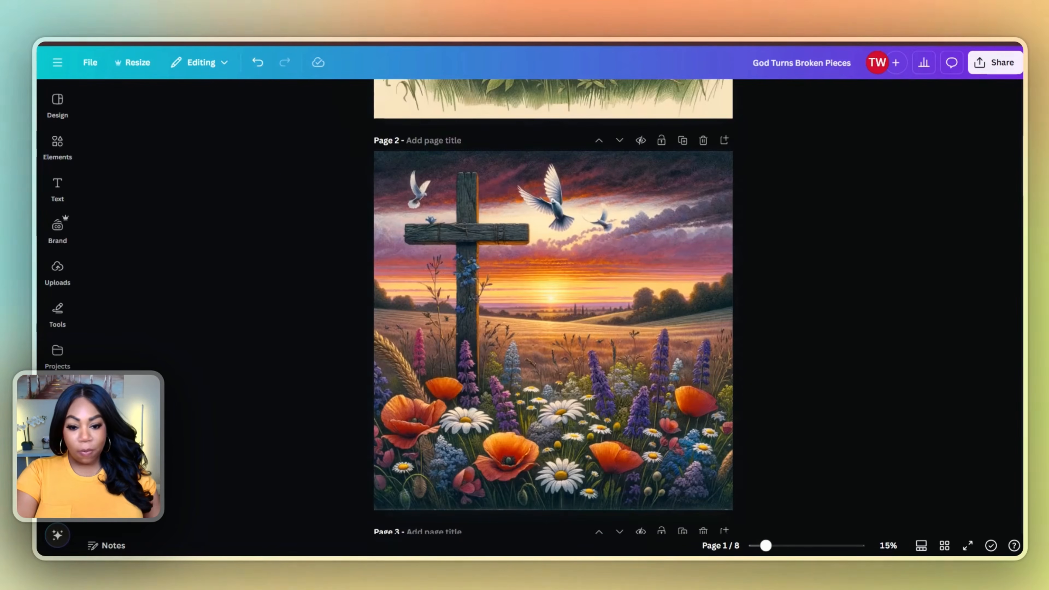
scroll(553, 306, "down", 9)
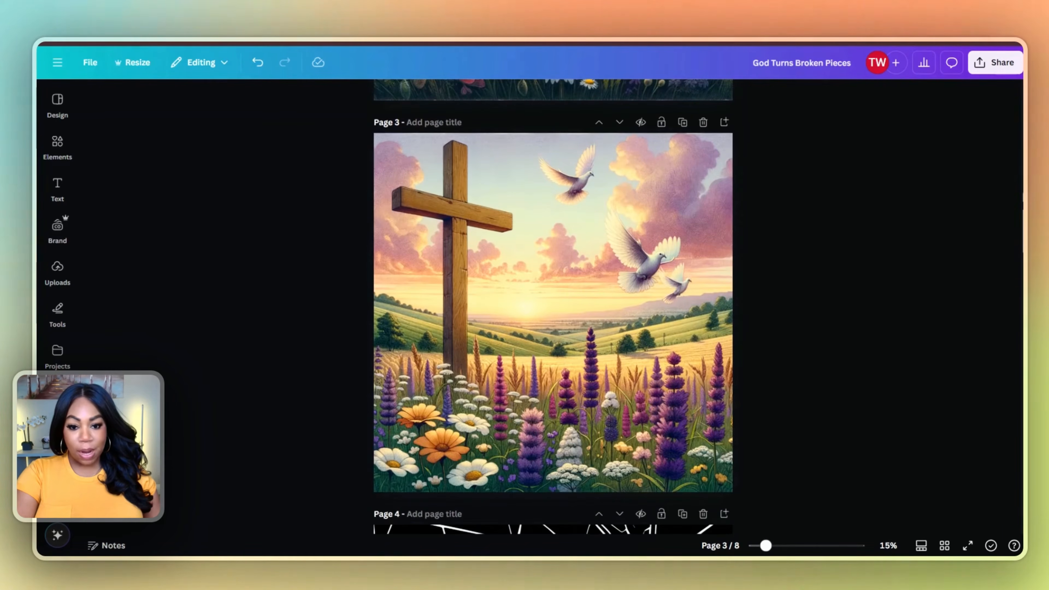
scroll(553, 305, "up", 18)
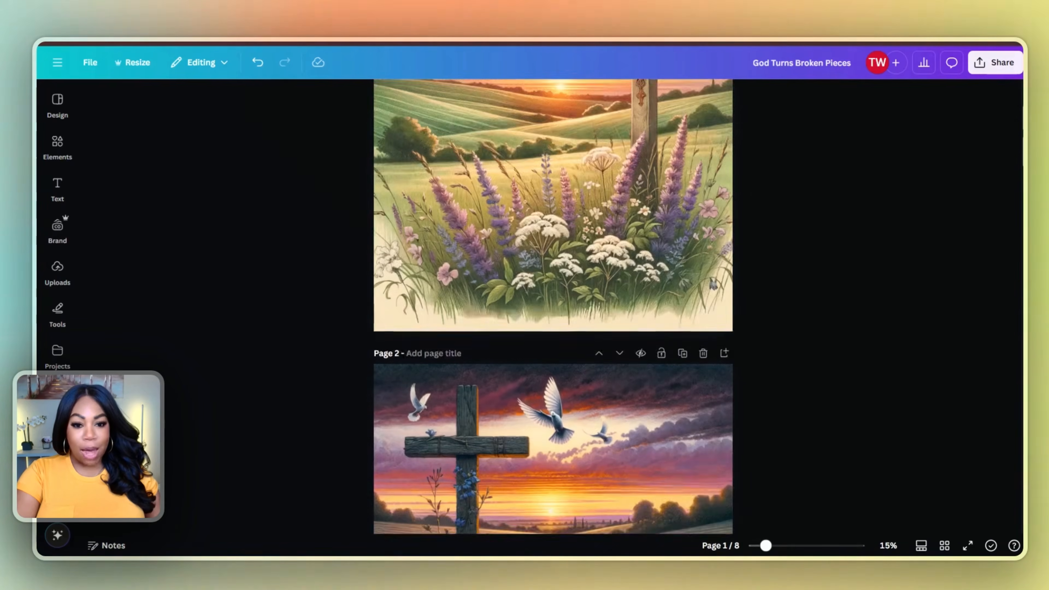
scroll(553, 306, "down", 5)
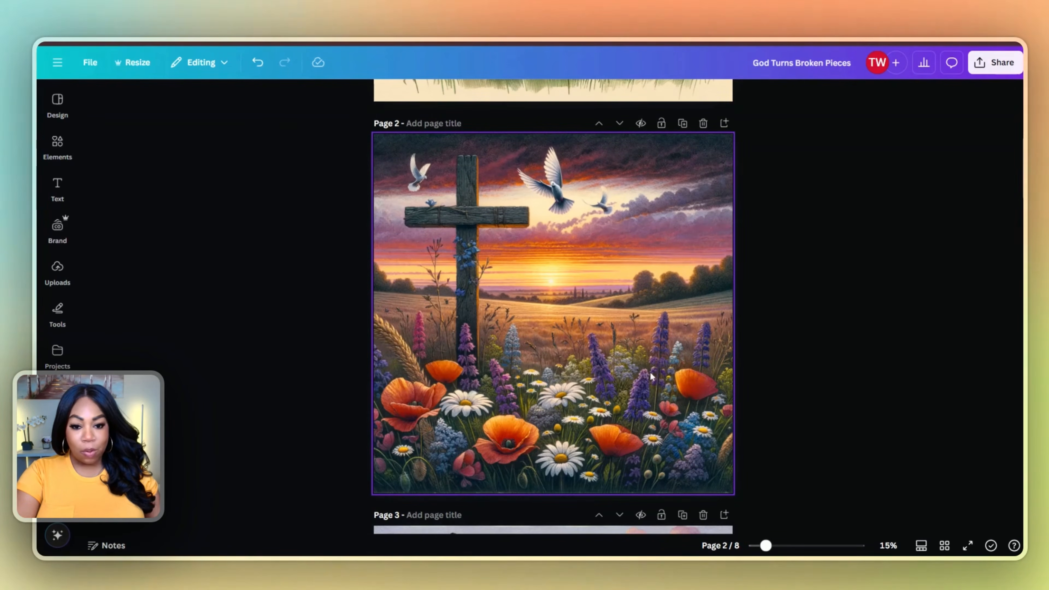
scroll(455, 258, "down", 8)
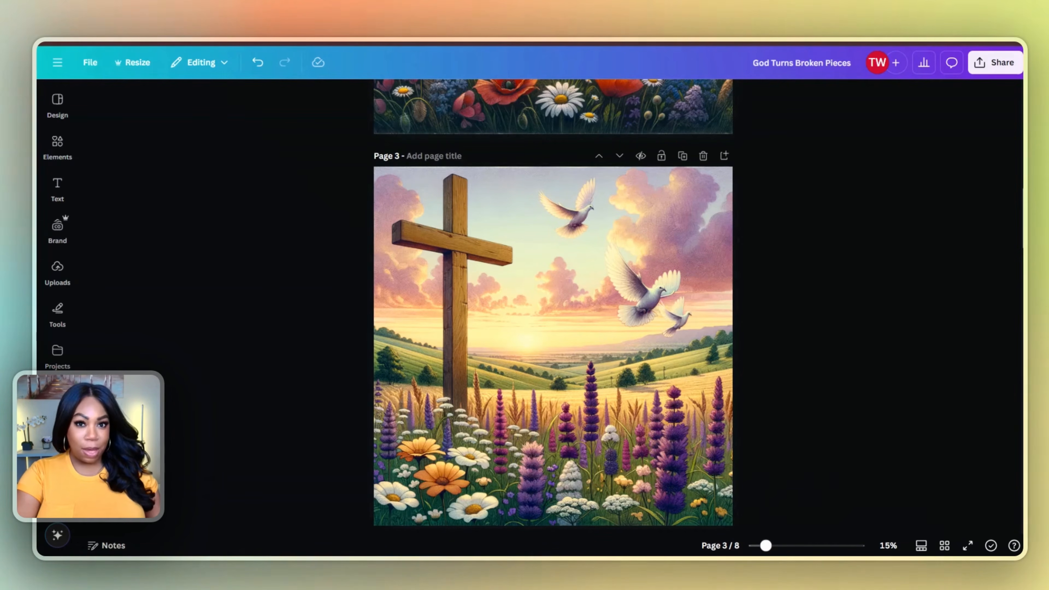
scroll(1019, 263, "down", 10)
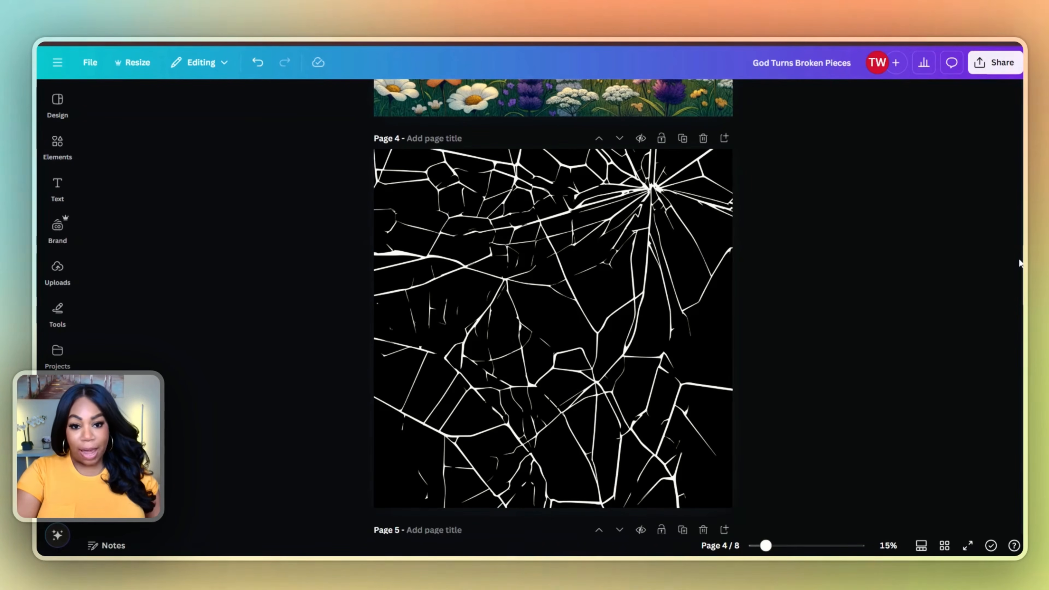
scroll(1019, 323, "down", 5)
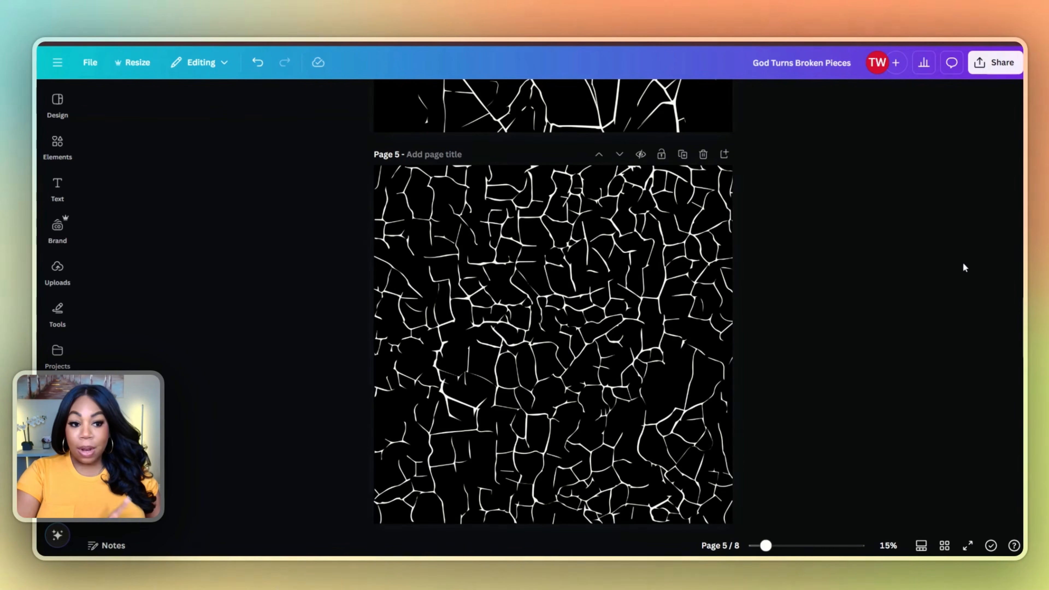
Duplicate the crack graphic on page 4 and position the copy over the cross artwork on page 3.
scroll(962, 266, "up", 6)
left_click(632, 301)
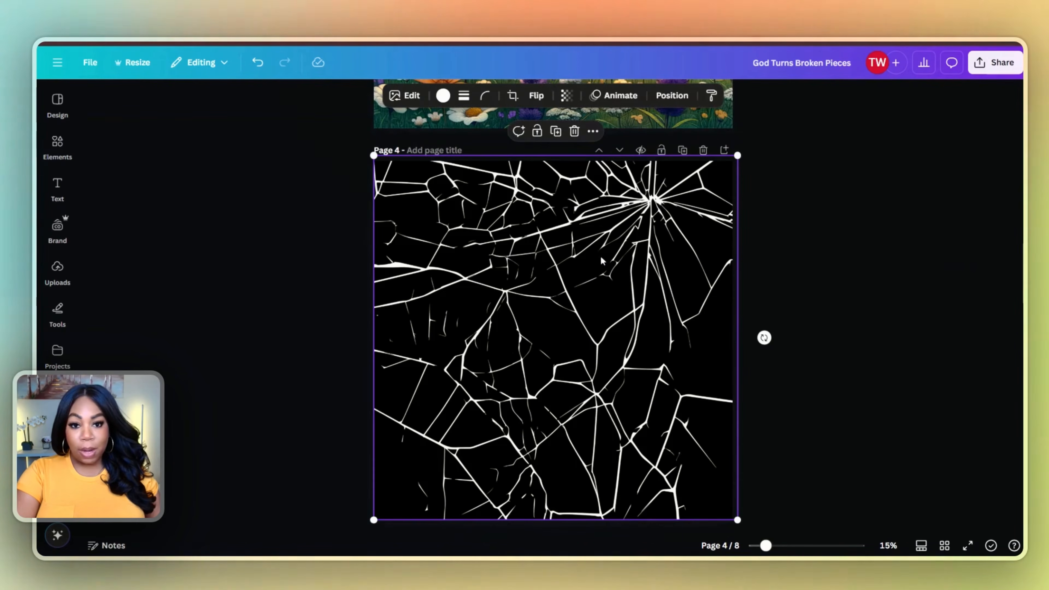
scroll(806, 234, "up", 2)
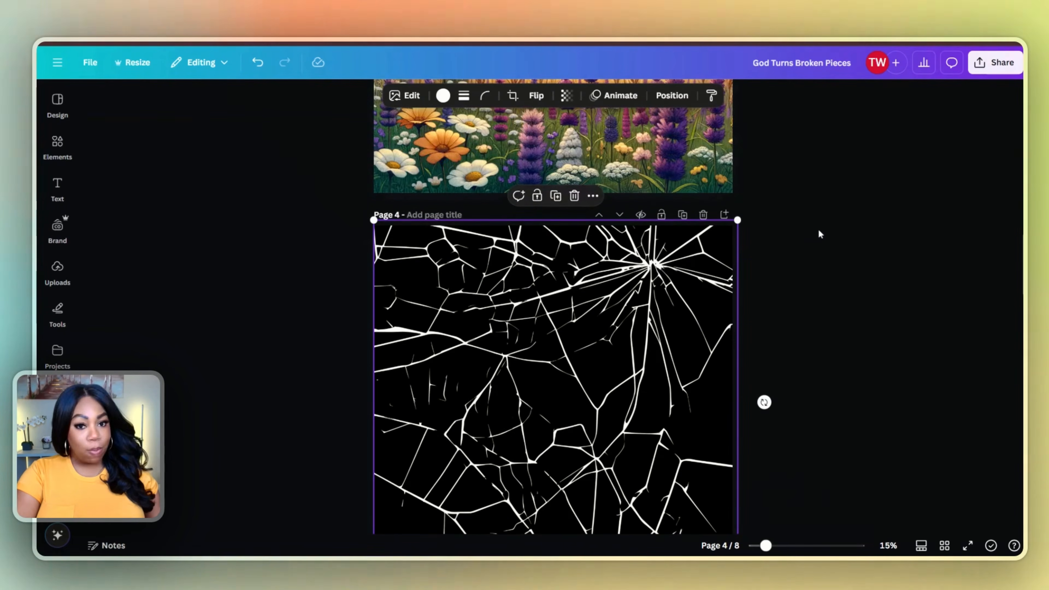
left_click(557, 197)
left_click_drag(604, 386, 613, 112)
scroll(863, 393, "up", 5)
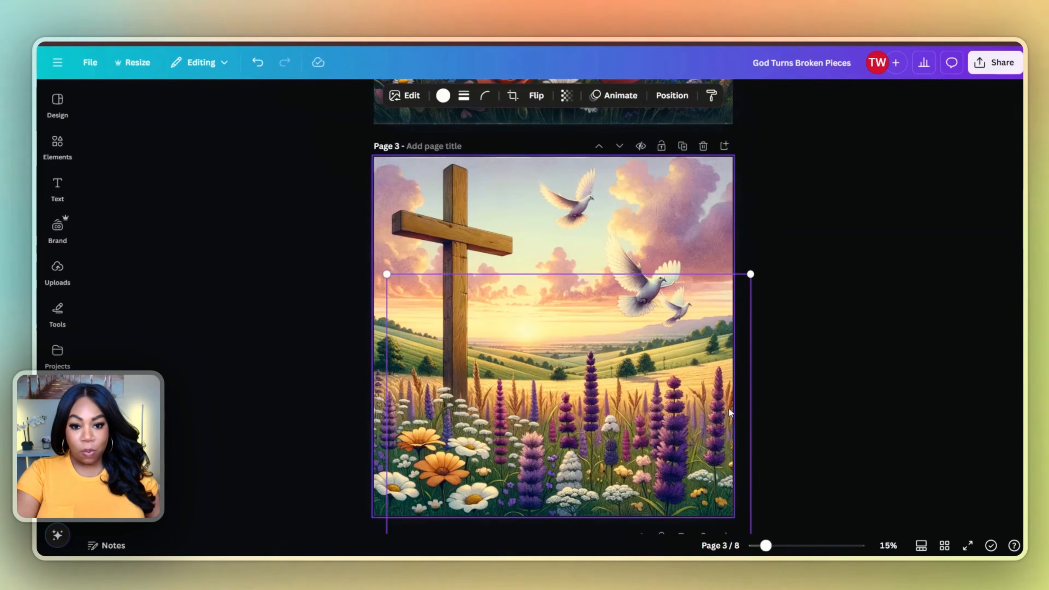
left_click_drag(725, 431, 708, 310)
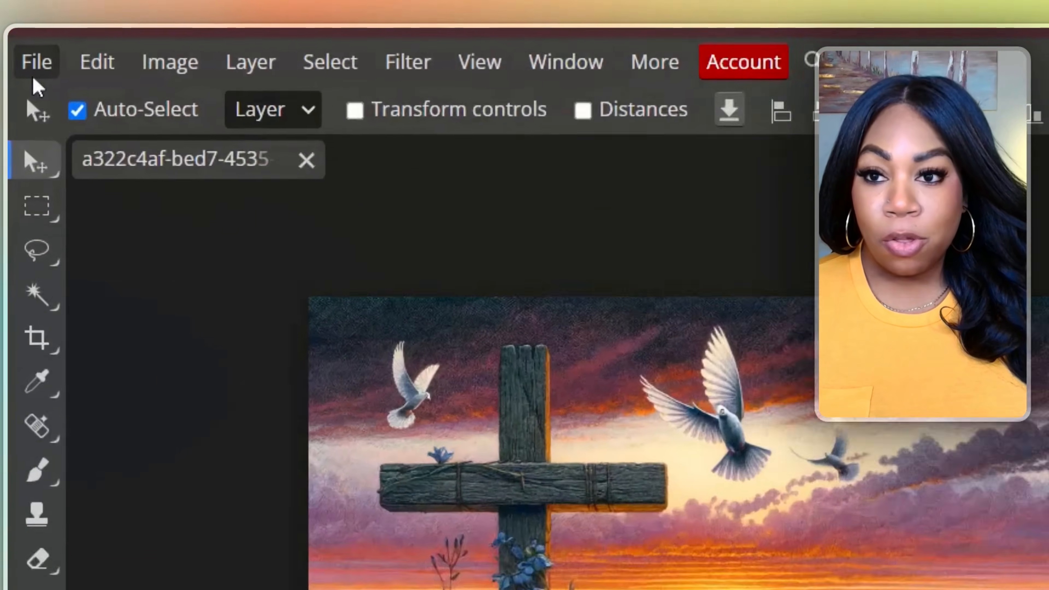
Switch to Photopea and place the PNG Listing Photos (1) crack graphic over the opened sunset cross image.
left_click(35, 77)
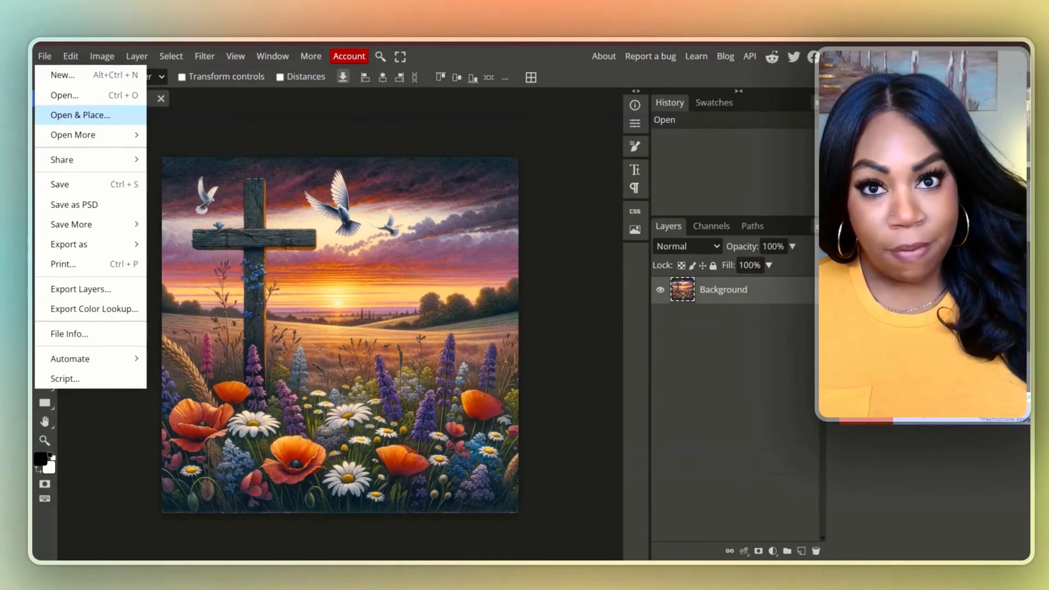
left_click(174, 235)
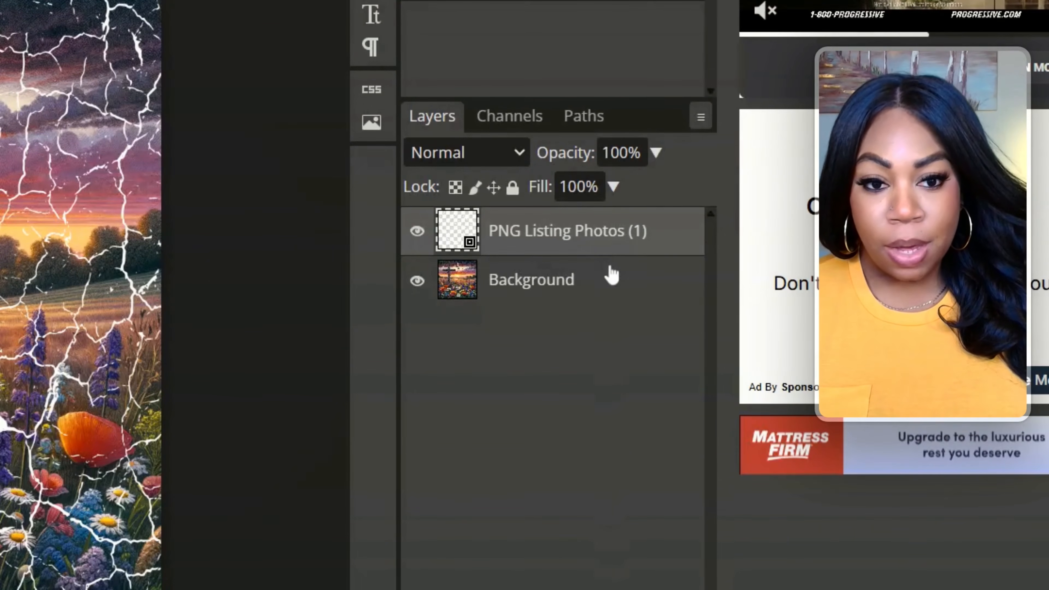
Load the PNG Listing Photos (1) layer's transparency as a new selection.
left_click(603, 275)
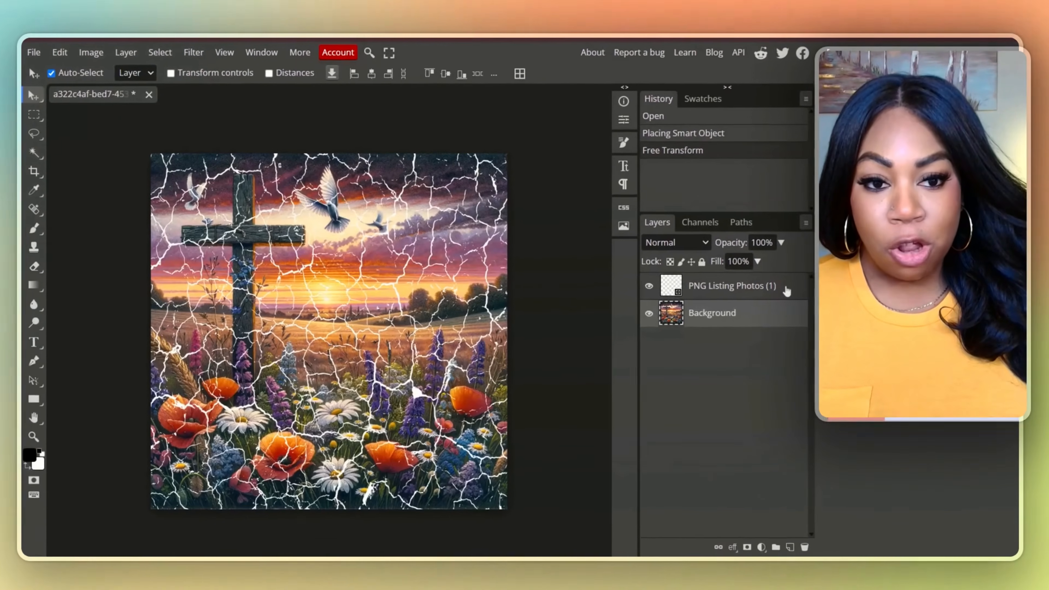
left_click(626, 244)
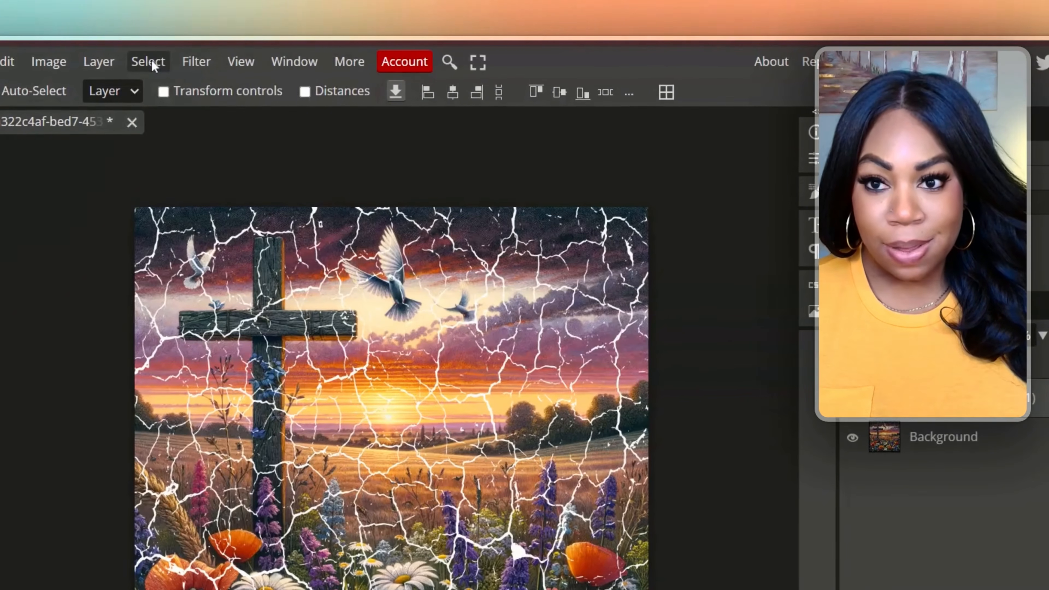
left_click(153, 62)
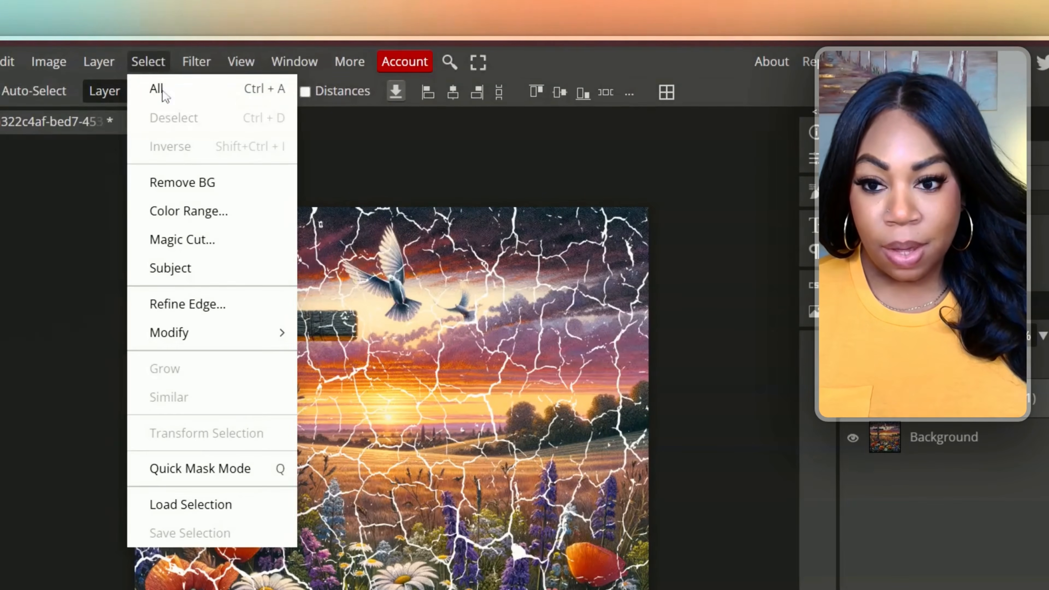
left_click(216, 508)
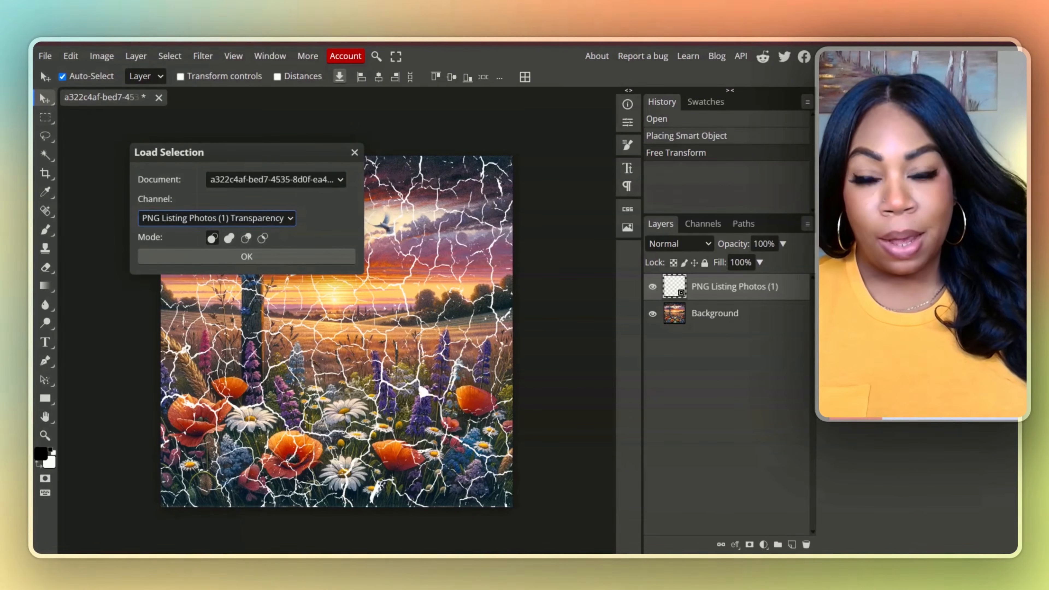
left_click(289, 256)
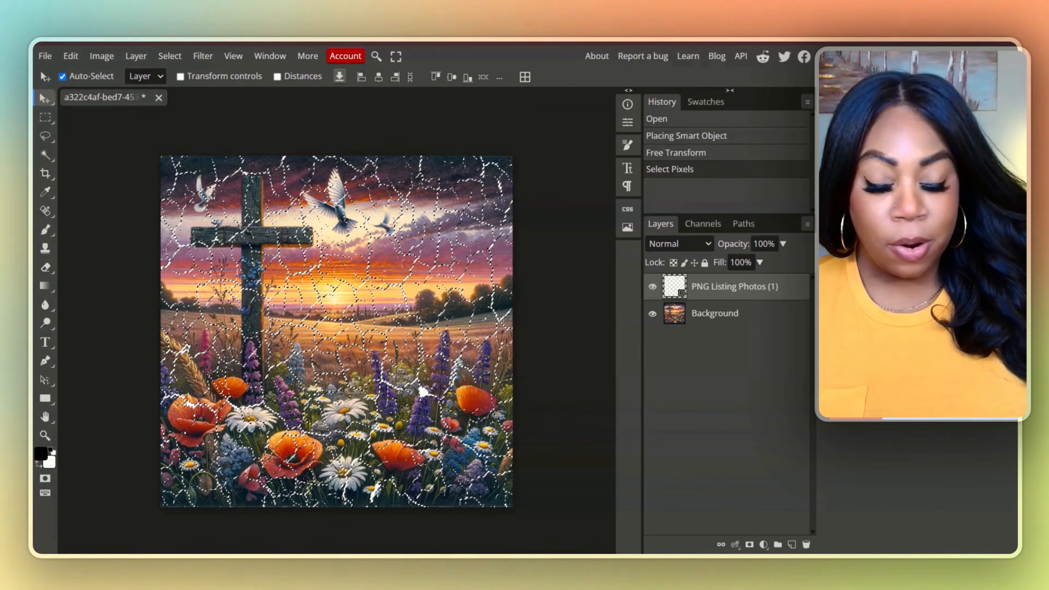
Rasterize the crack layer and clear the selected crack shapes from both it and the Background layer.
key("Delete")
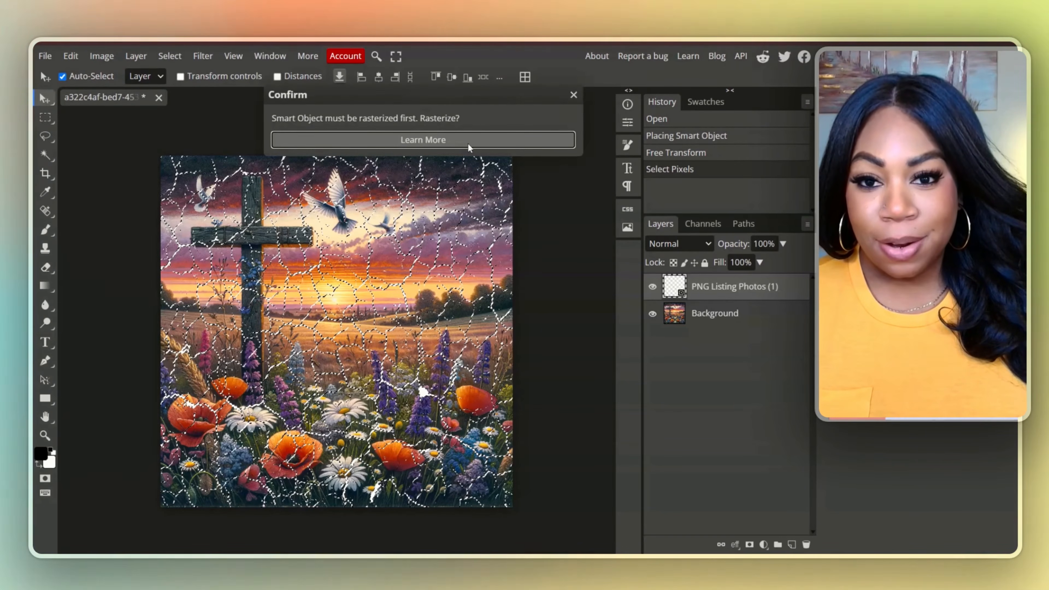
key("Return")
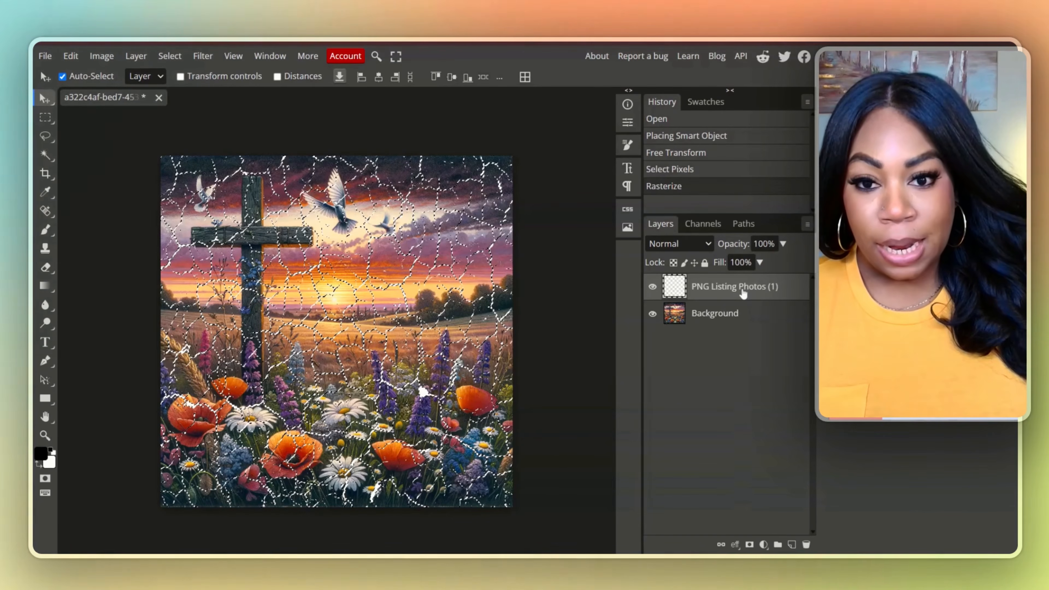
key("Delete")
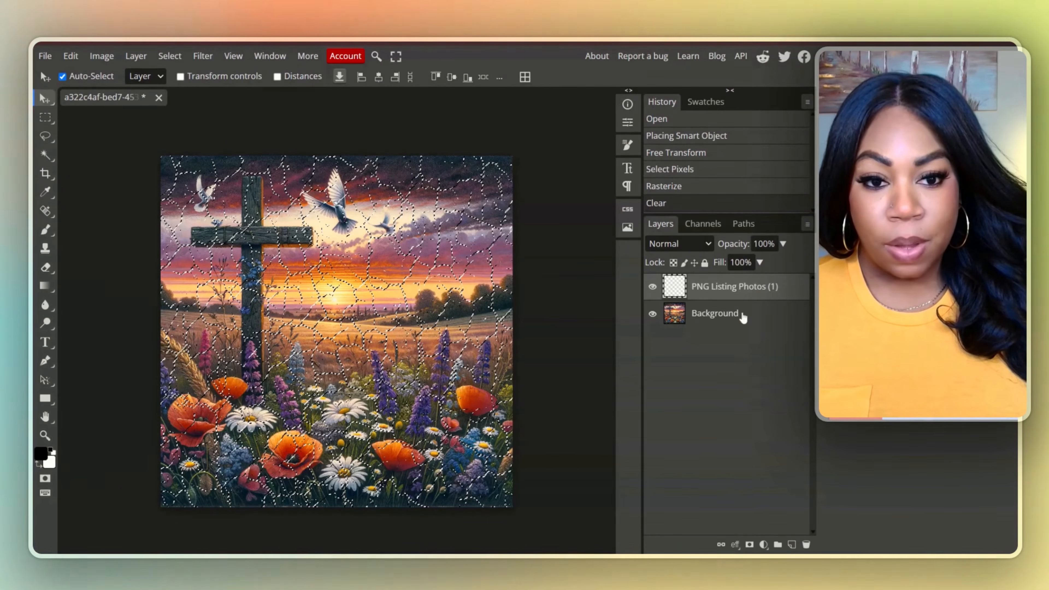
double_click(743, 317)
left_click(742, 352)
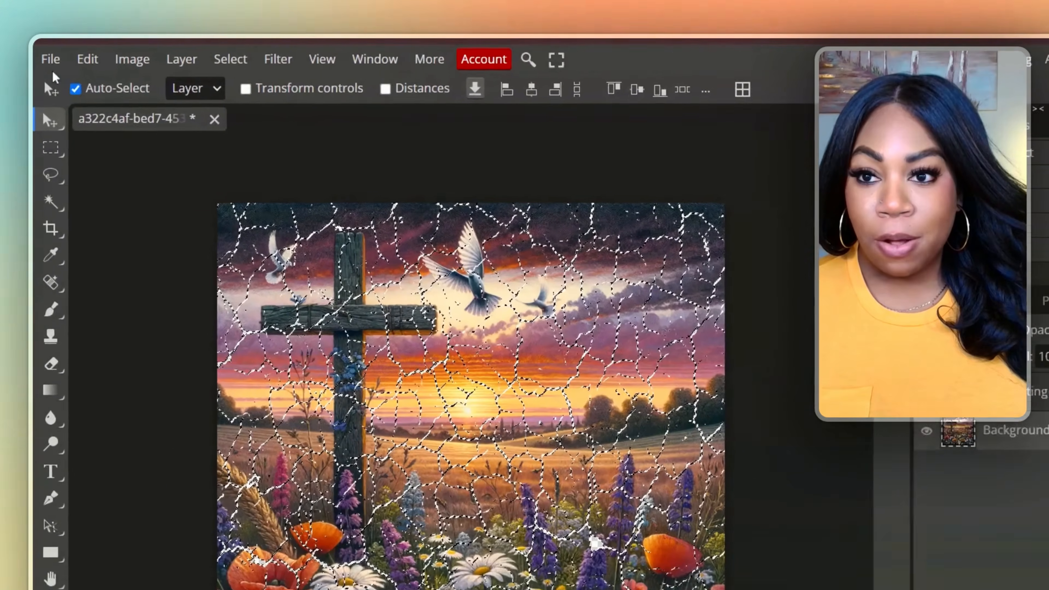
Export the sunset image with the cut-out cracks as a PNG file.
left_click(51, 59)
mouse_move(145, 325)
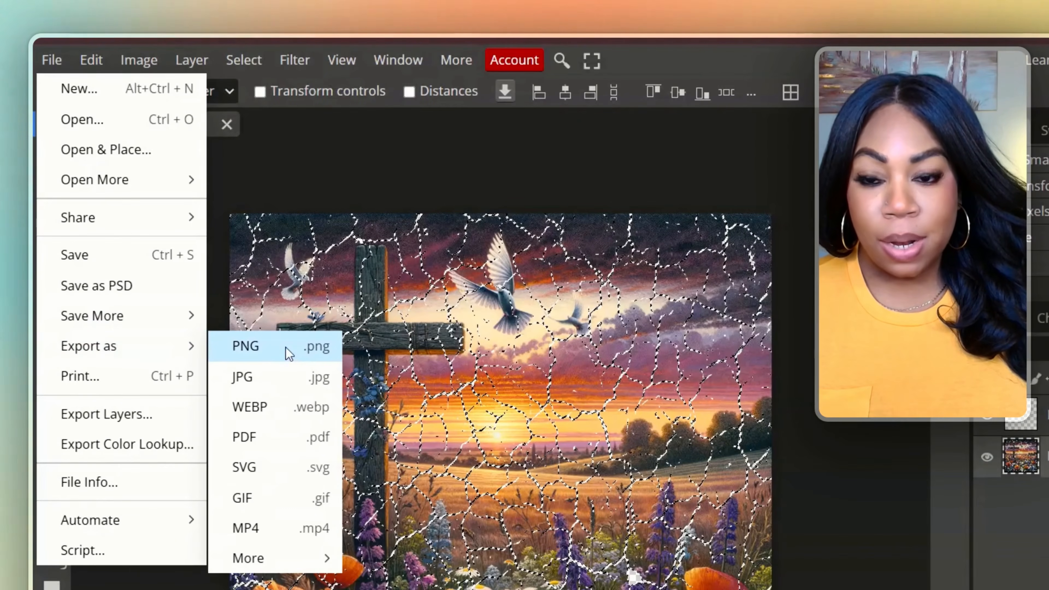
left_click(286, 347)
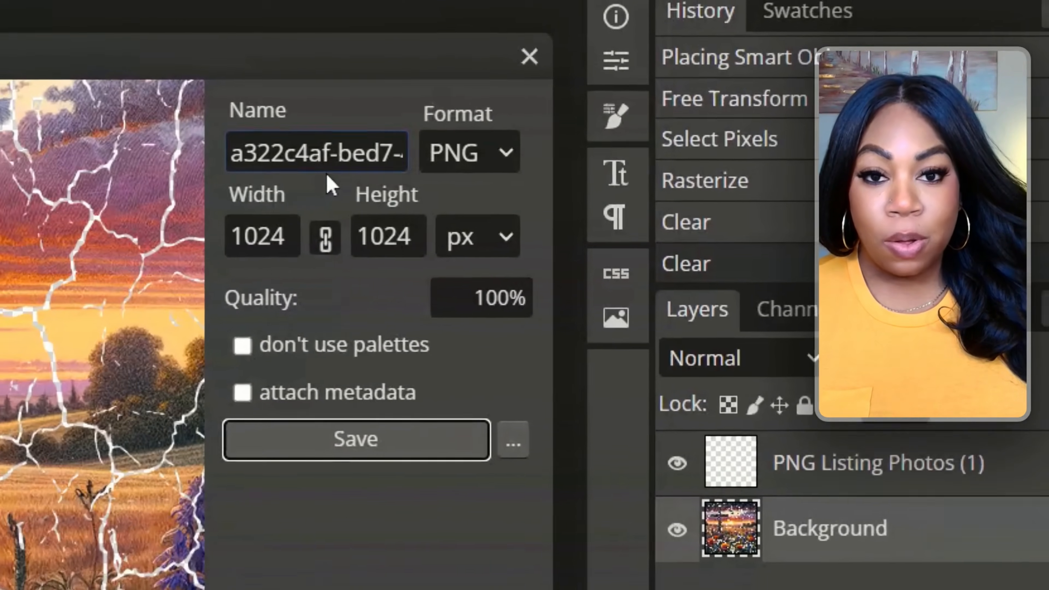
left_click(495, 160)
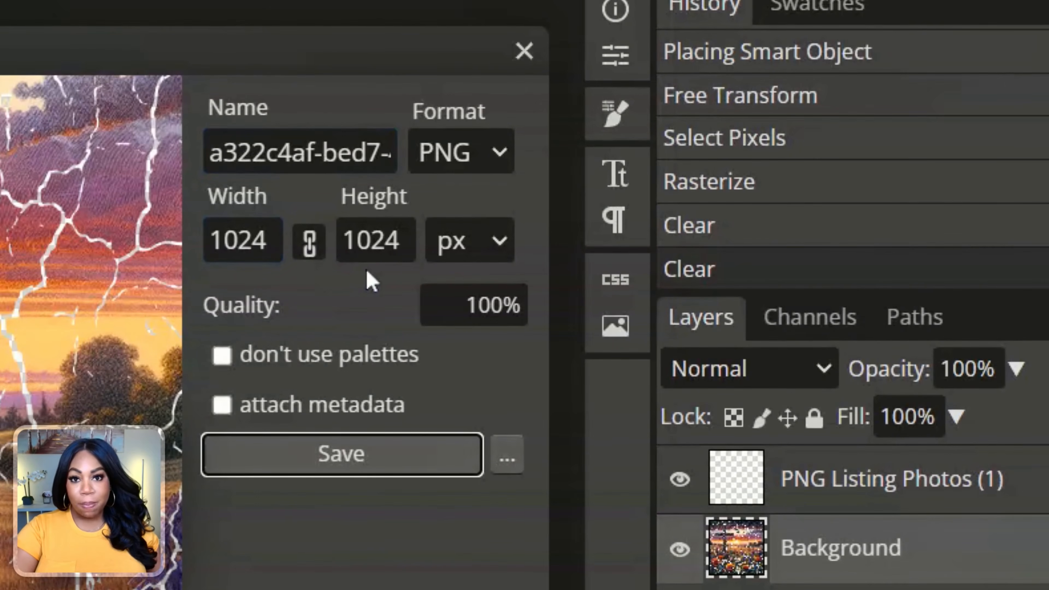
left_click(503, 161)
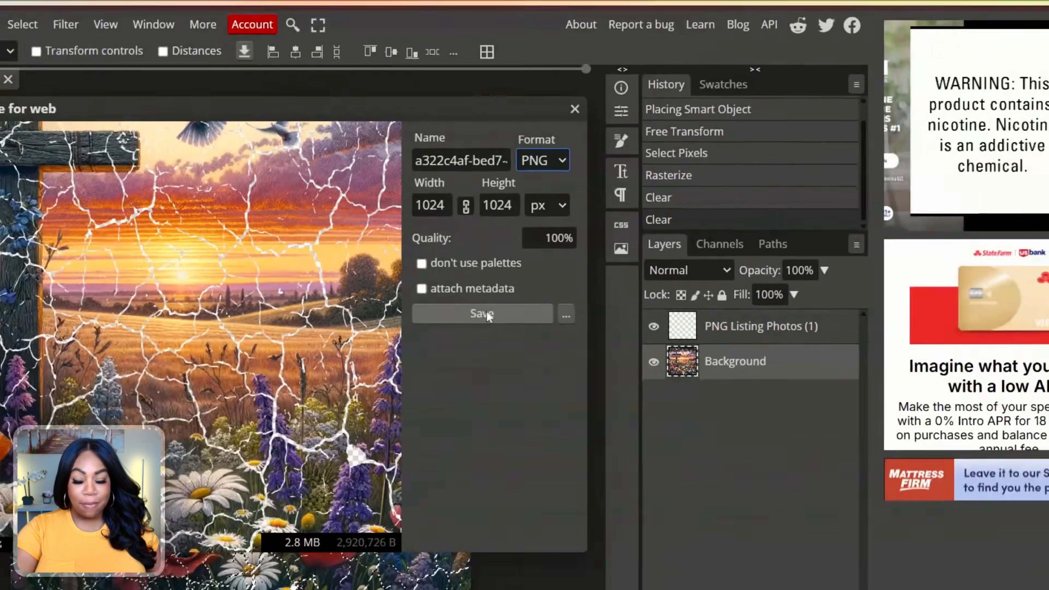
left_click(352, 455)
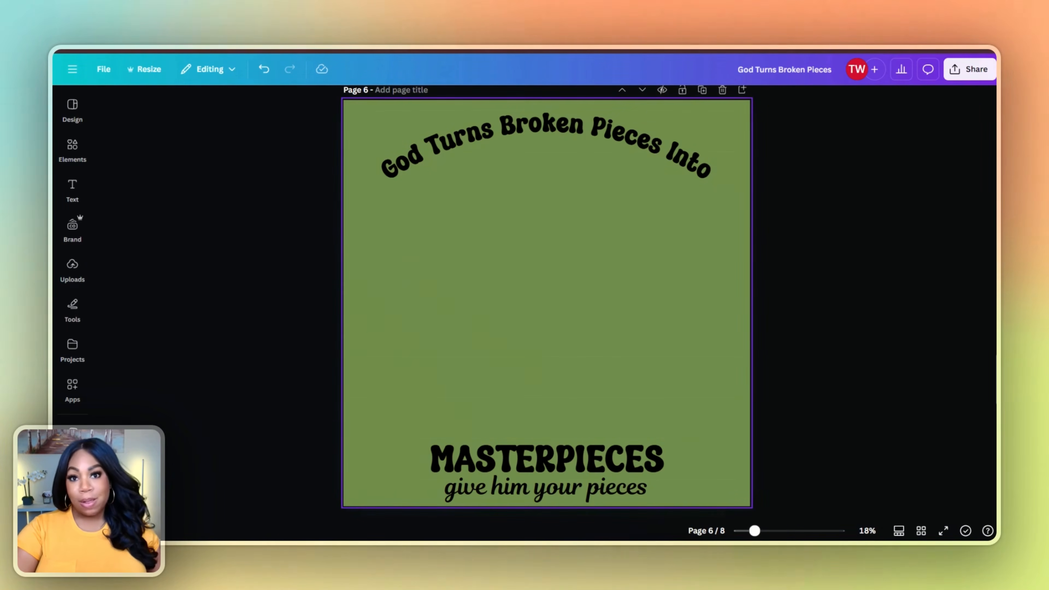
Switch back to Canva and paste the cracked sunset image onto page 6, between the curved heading and MASTERPIECES.
key("ctrl+v")
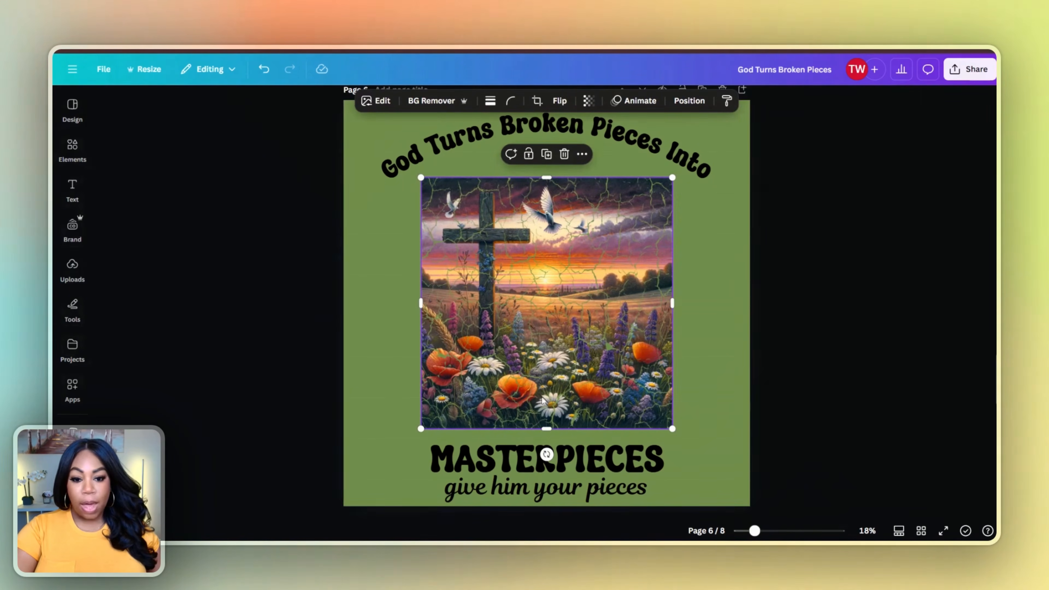
left_click(677, 481)
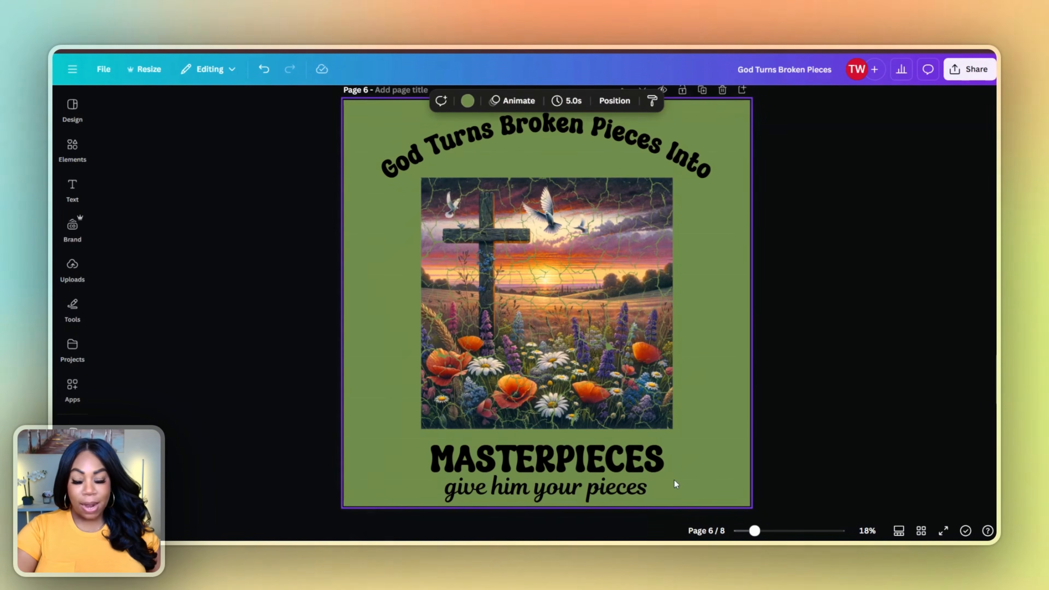
left_click(630, 416)
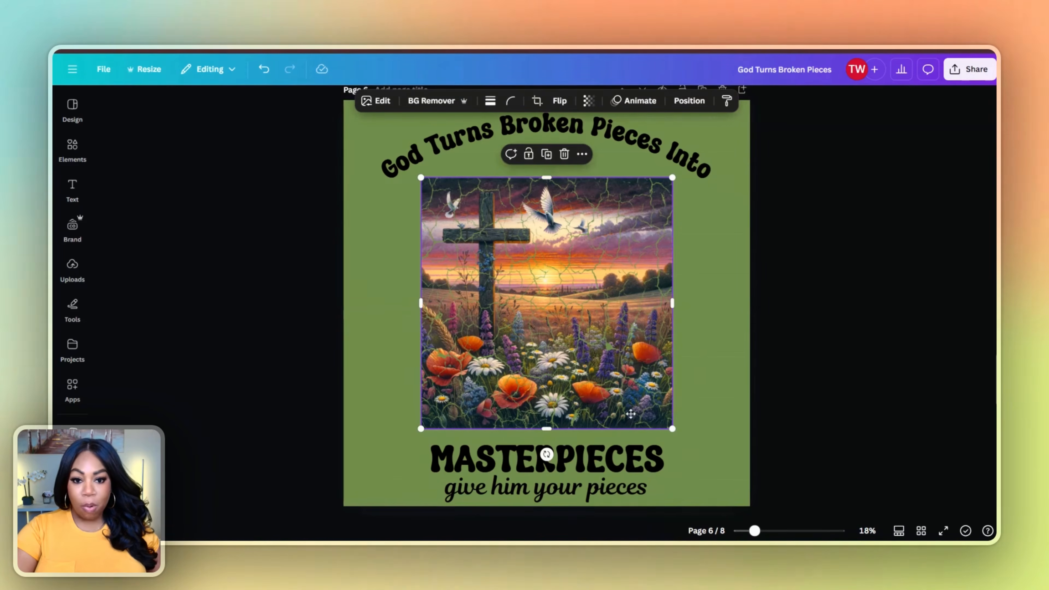
left_click(704, 446)
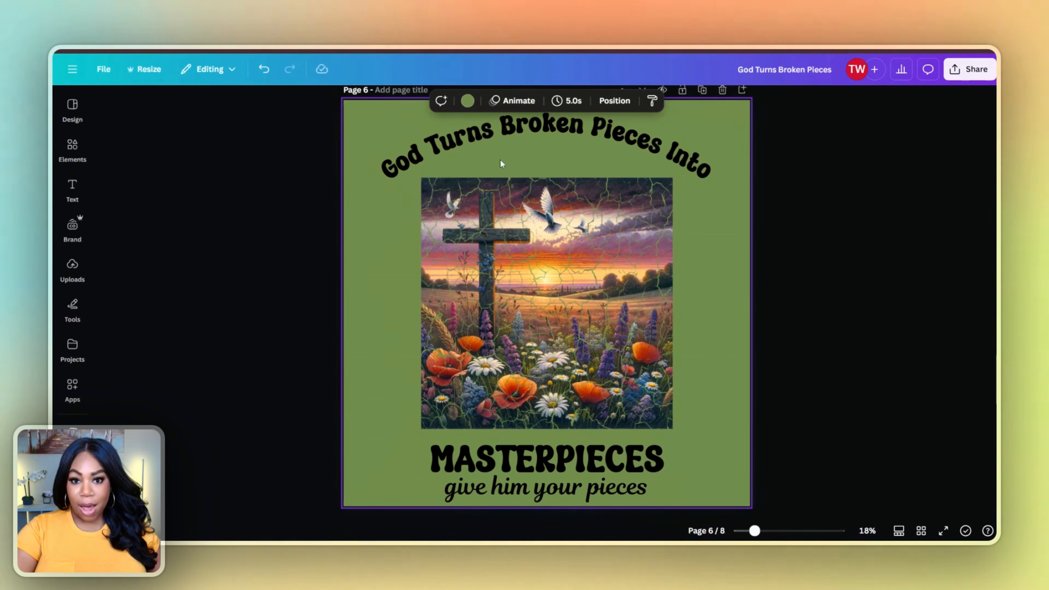
Set the corner rounding of the cracked sunset image on page 6 to 100.
left_click(512, 323)
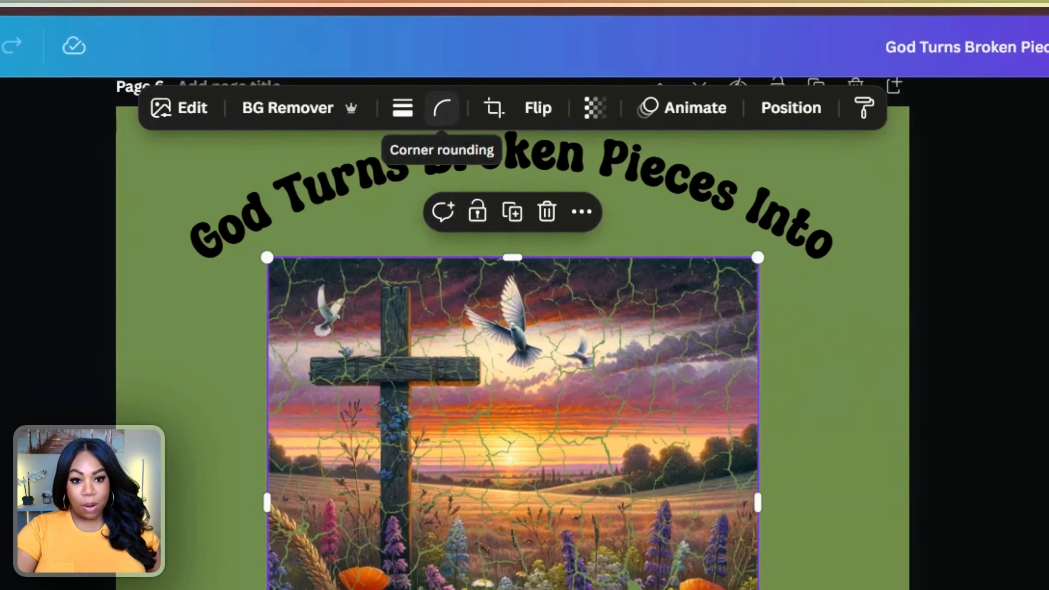
left_click(510, 103)
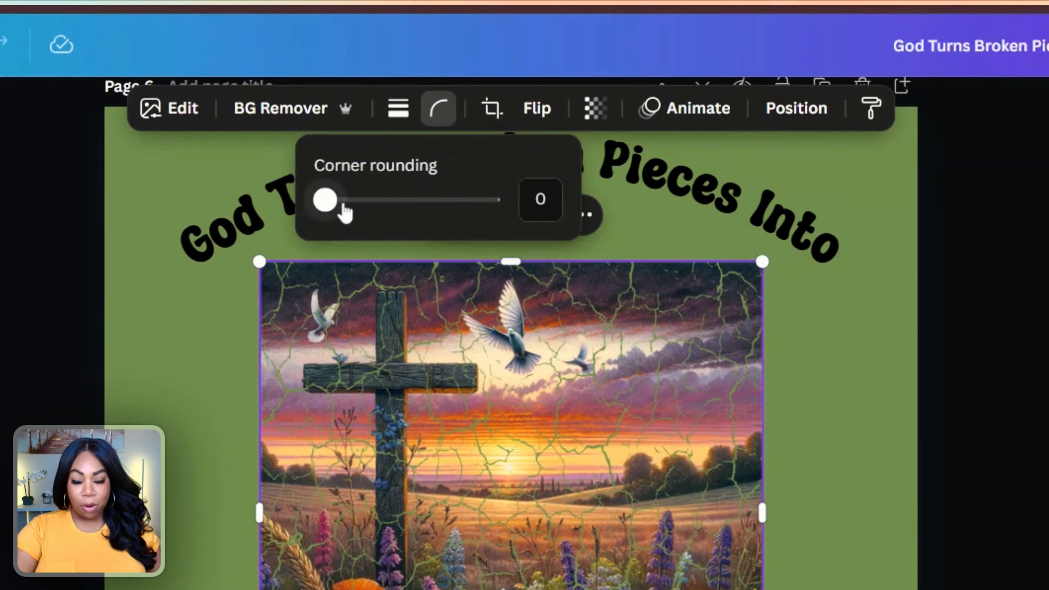
left_click_drag(342, 206, 511, 219)
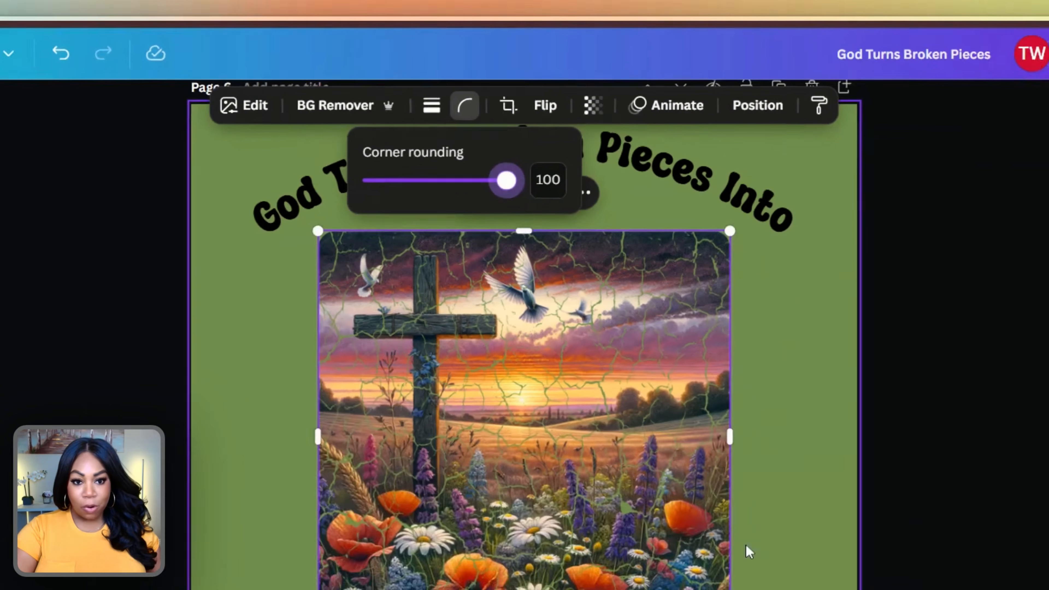
left_click(695, 415)
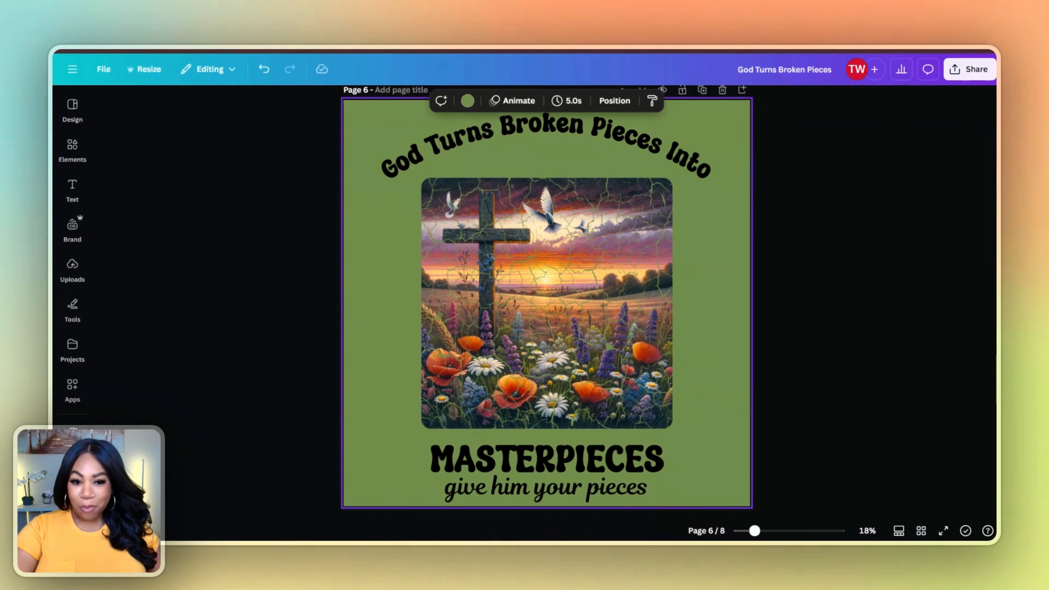
Inspect the cut-out crack lines in the sunset image on page 6 up close.
left_click(610, 380)
left_click_drag(609, 380, 608, 375)
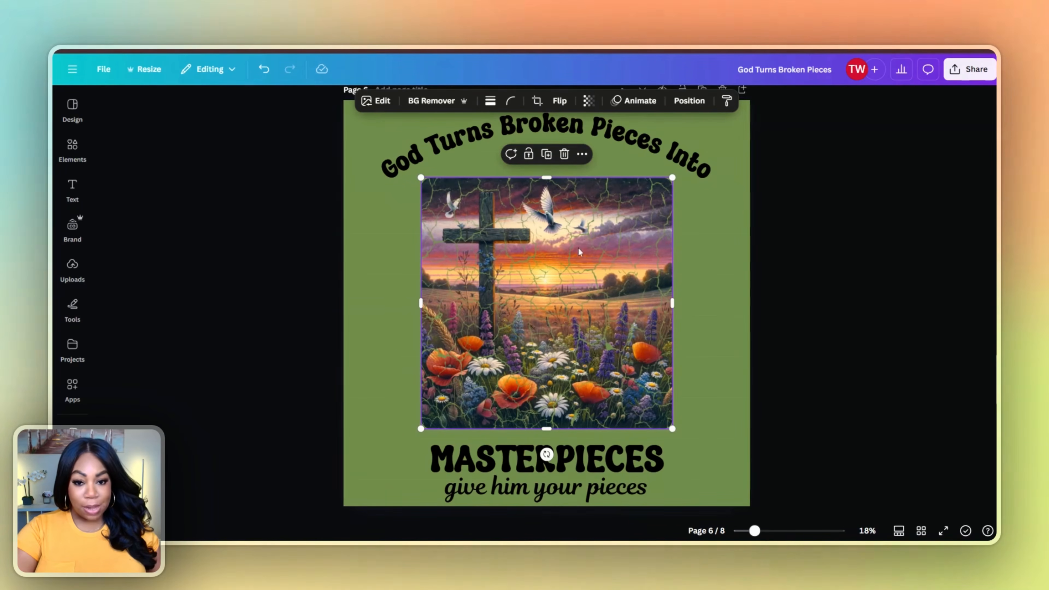
left_click_drag(755, 531, 793, 530)
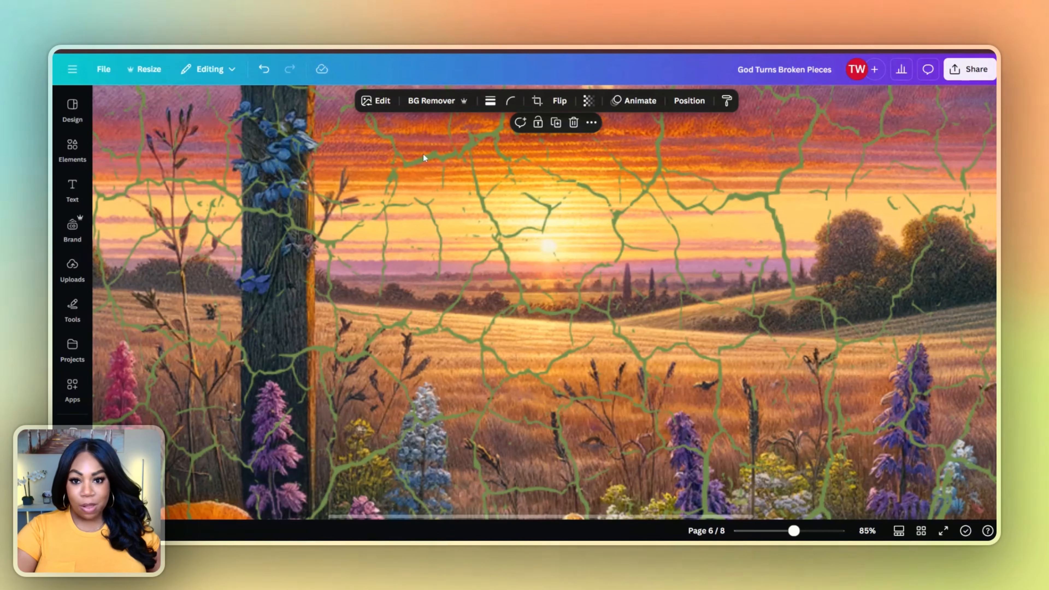
scroll(730, 522, "up", 3)
left_click(763, 532)
Try white, purple and pink as the page 6 background colour, and settle on the off-white from the brand colour palette.
left_click(341, 294)
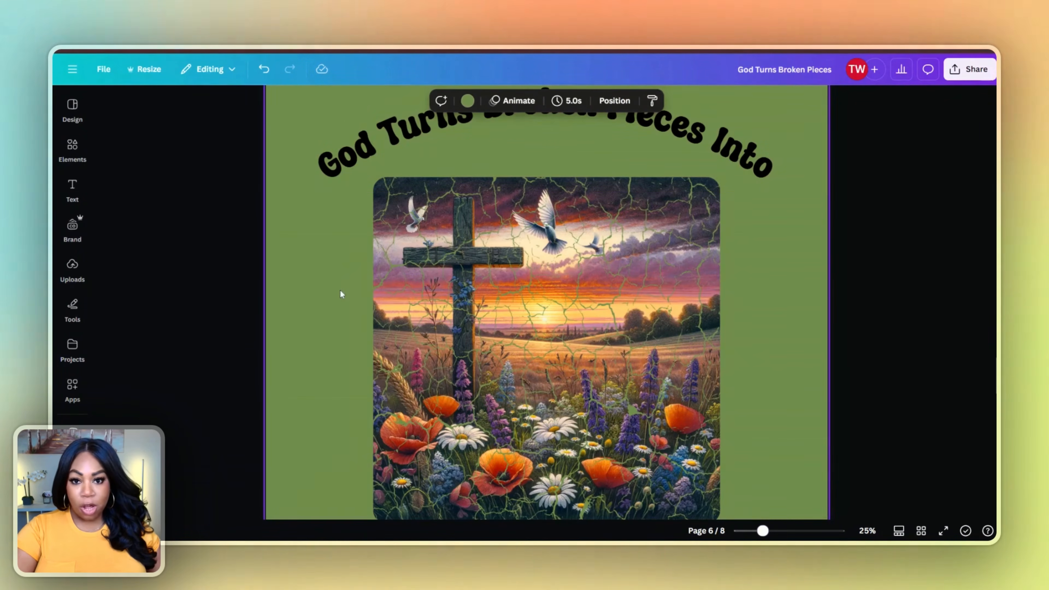
left_click(467, 100)
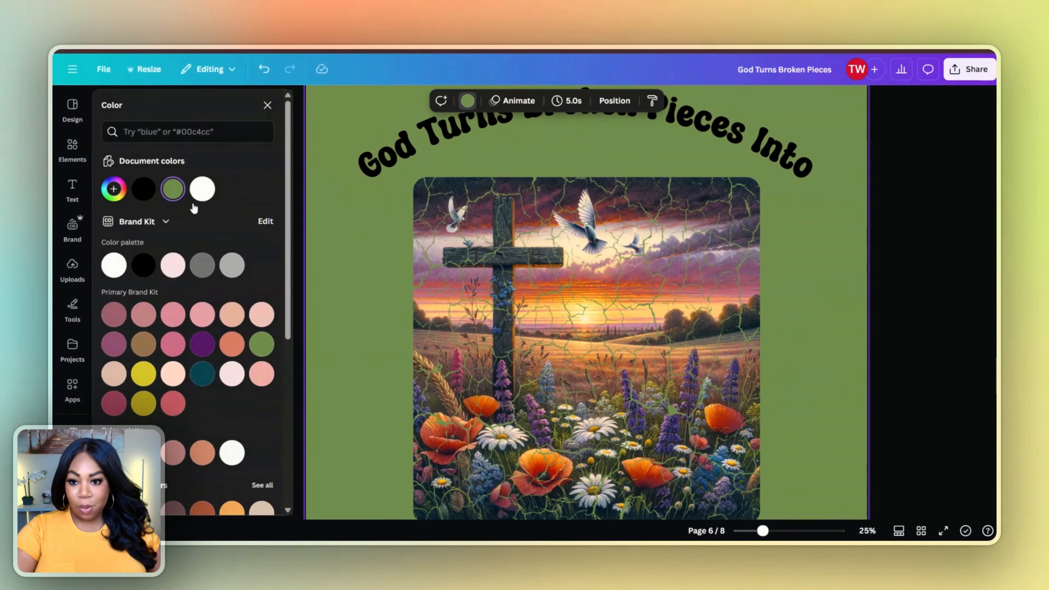
left_click(201, 195)
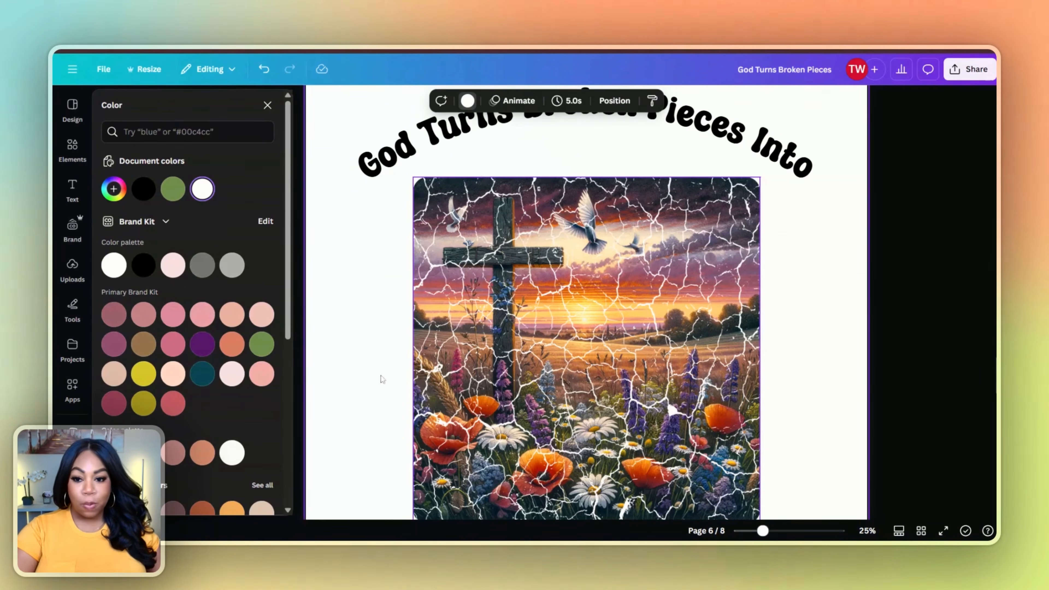
left_click(198, 351)
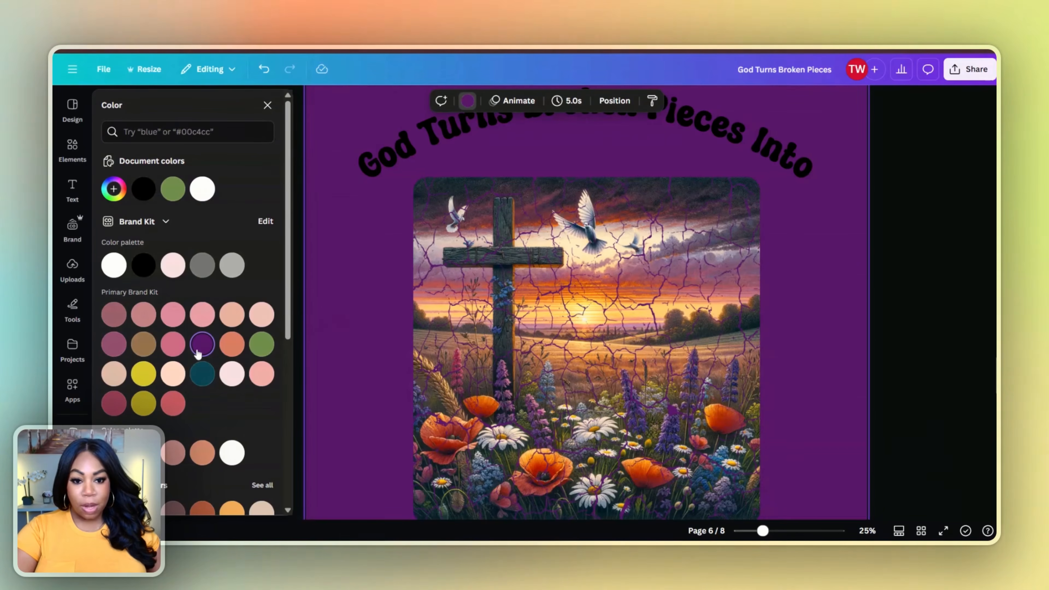
scroll(186, 351, "down", 5)
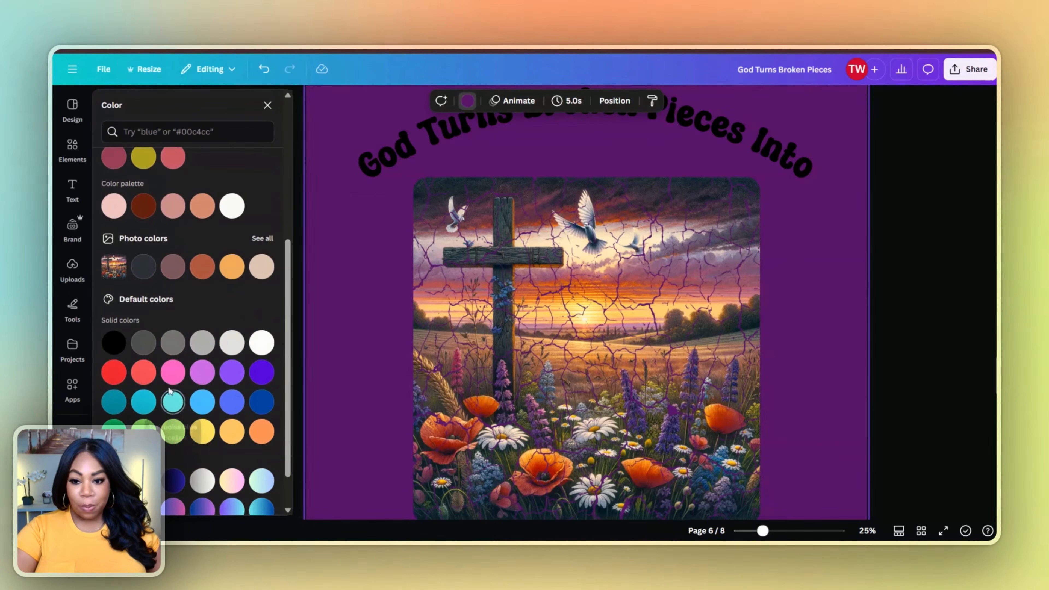
left_click(173, 371)
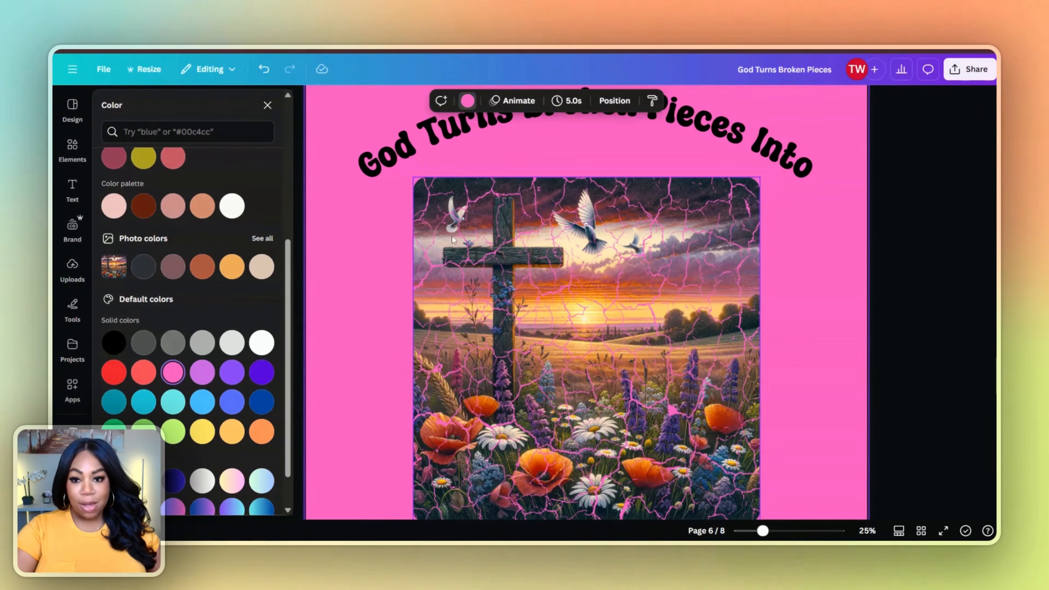
left_click(231, 206)
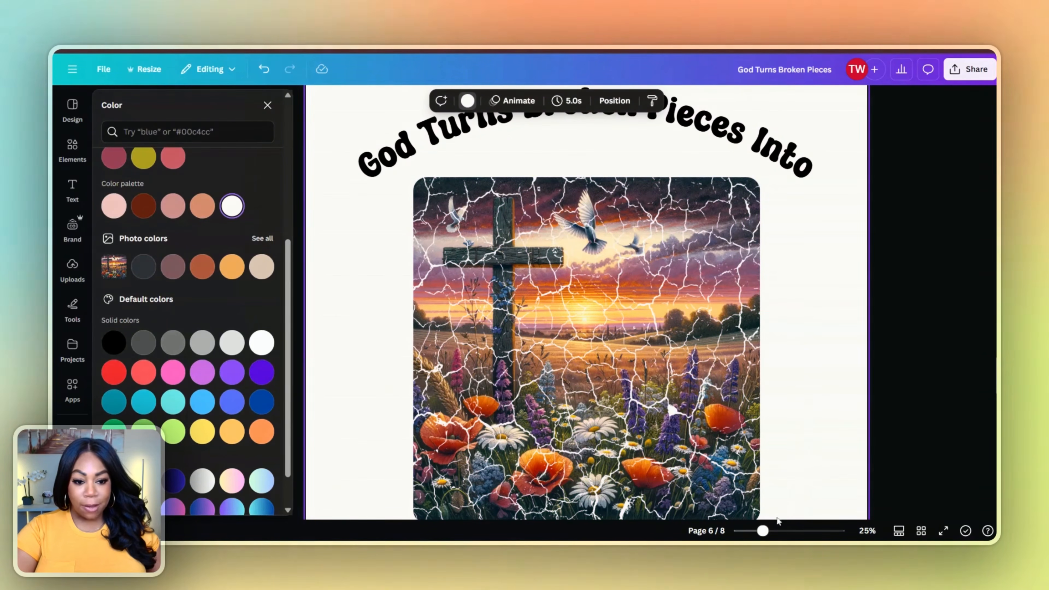
left_click_drag(763, 531, 755, 533)
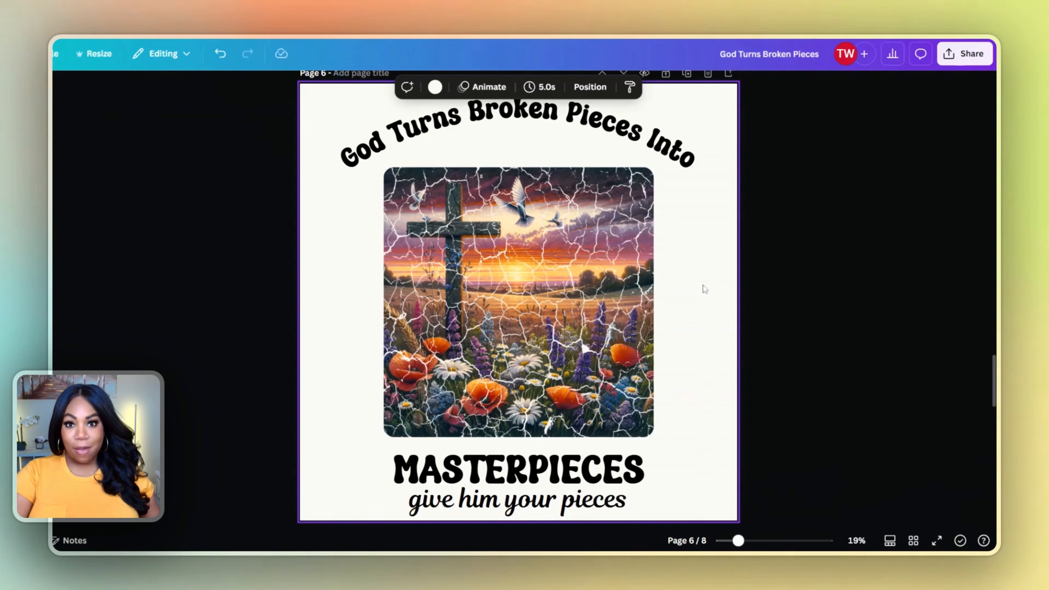
Download only the current page (Page 6) as a PNG at size 1 with a transparent background.
left_click(983, 62)
left_click(782, 284)
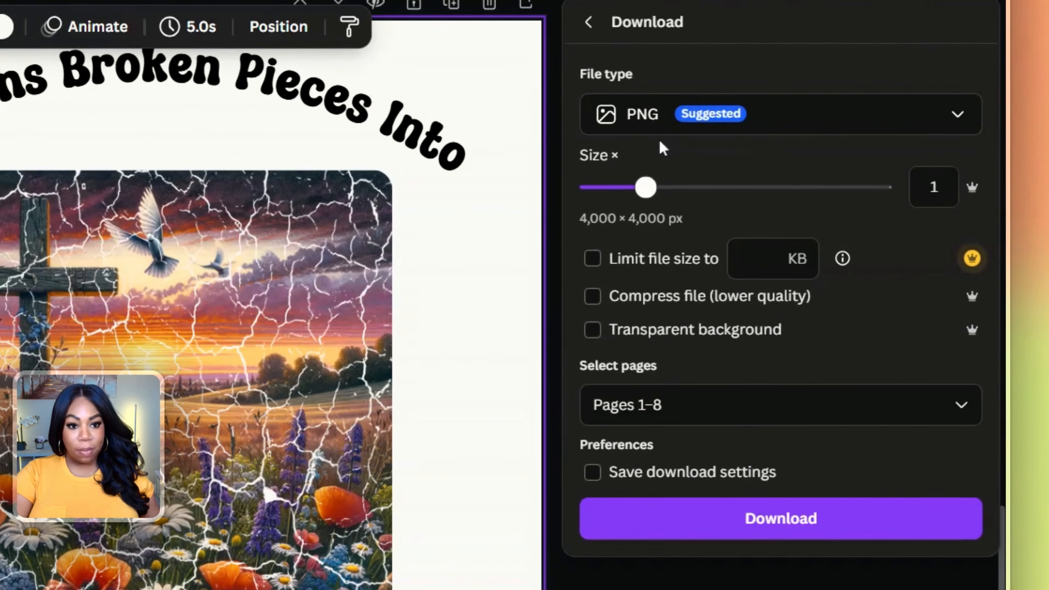
left_click(619, 321)
left_click(598, 333)
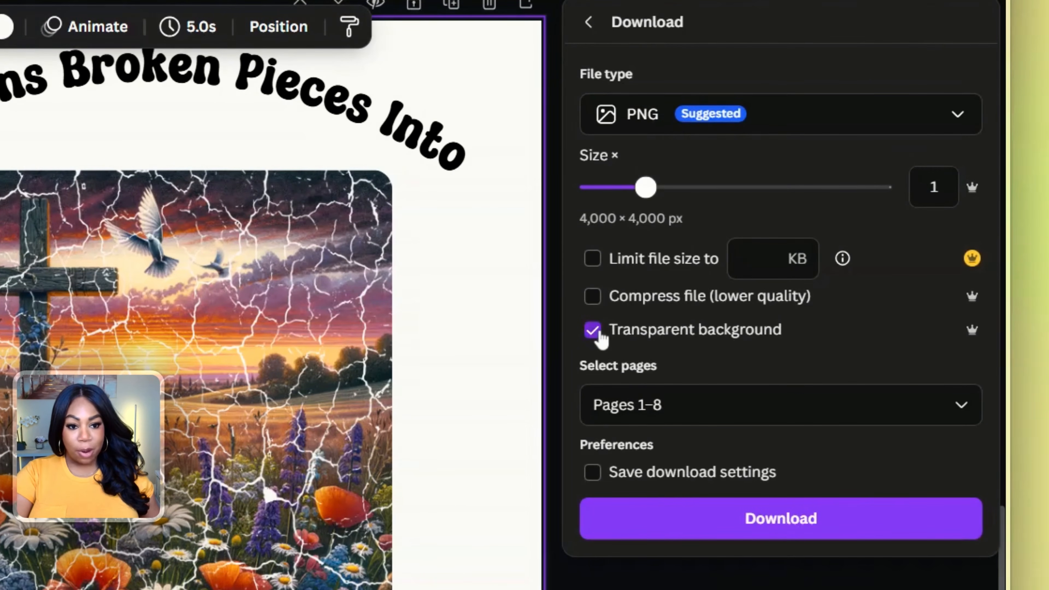
left_click(973, 413)
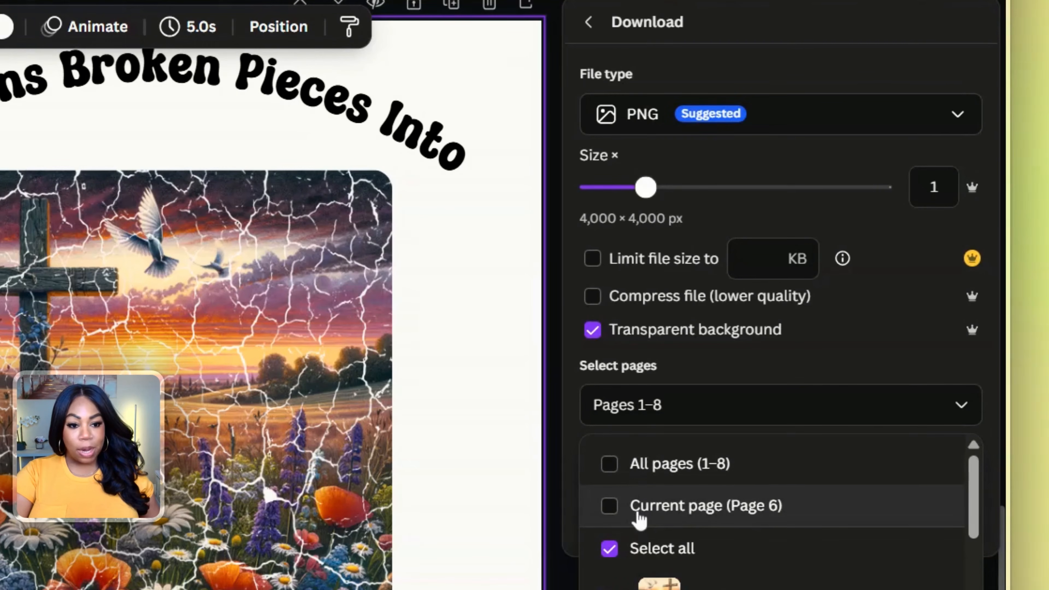
left_click(617, 513)
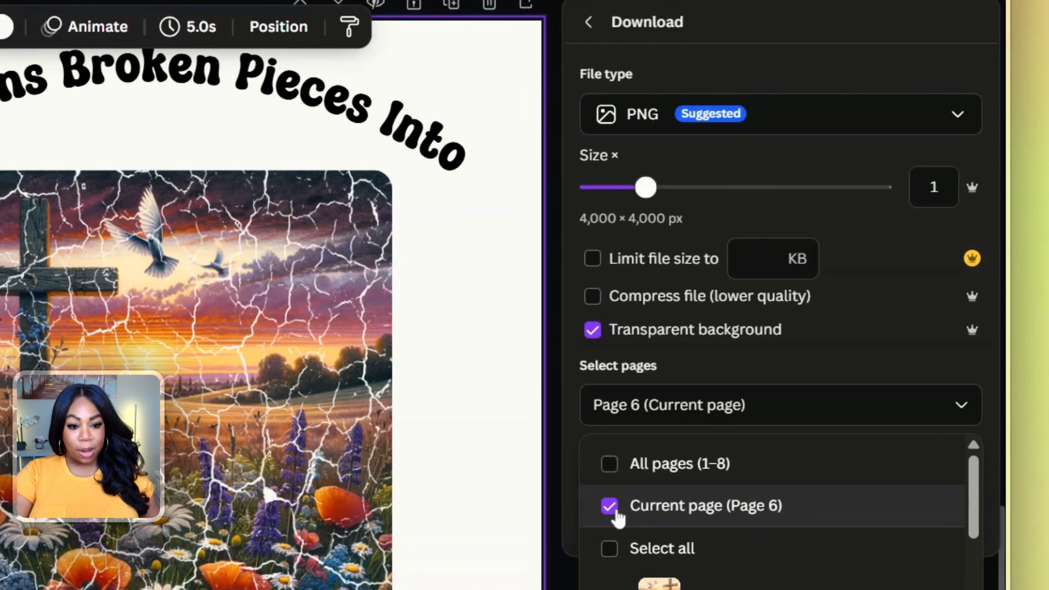
left_click(885, 550)
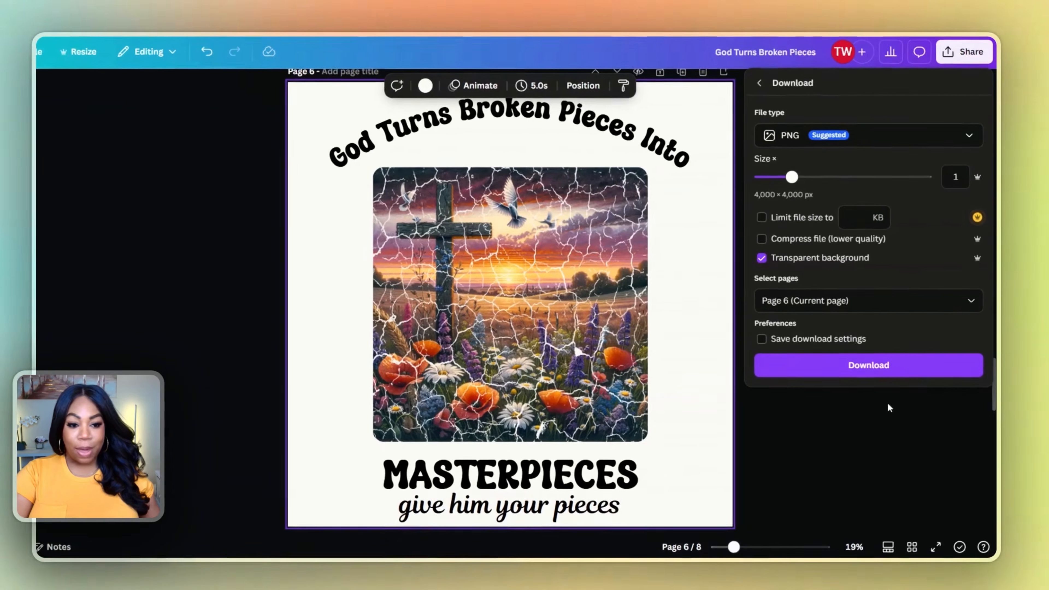
left_click(883, 373)
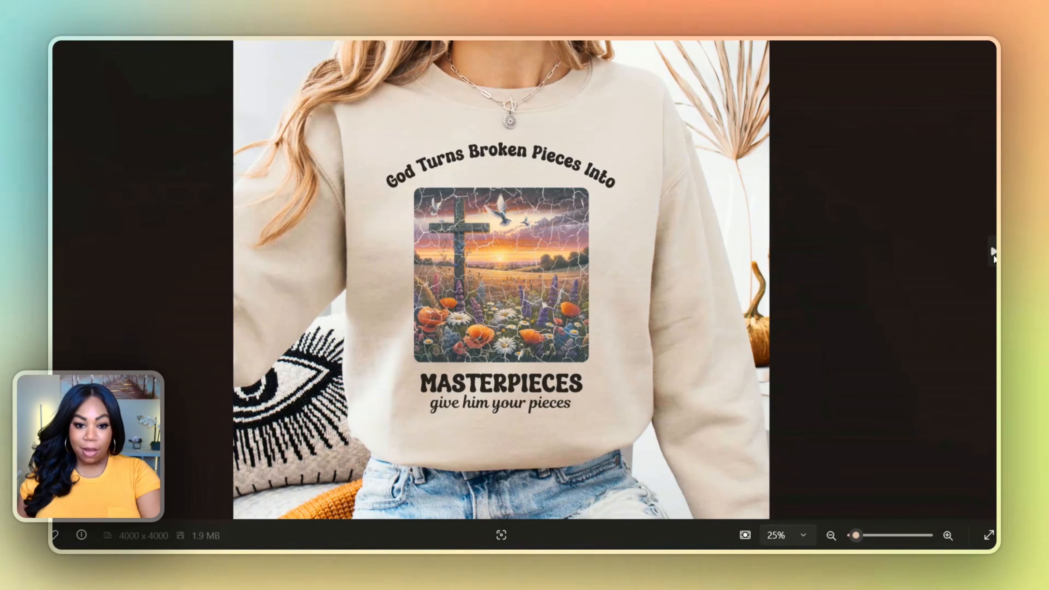
Compare the mockup photos of the design on the beige sweatshirt, pink T-shirt and white tops.
left_click(992, 253)
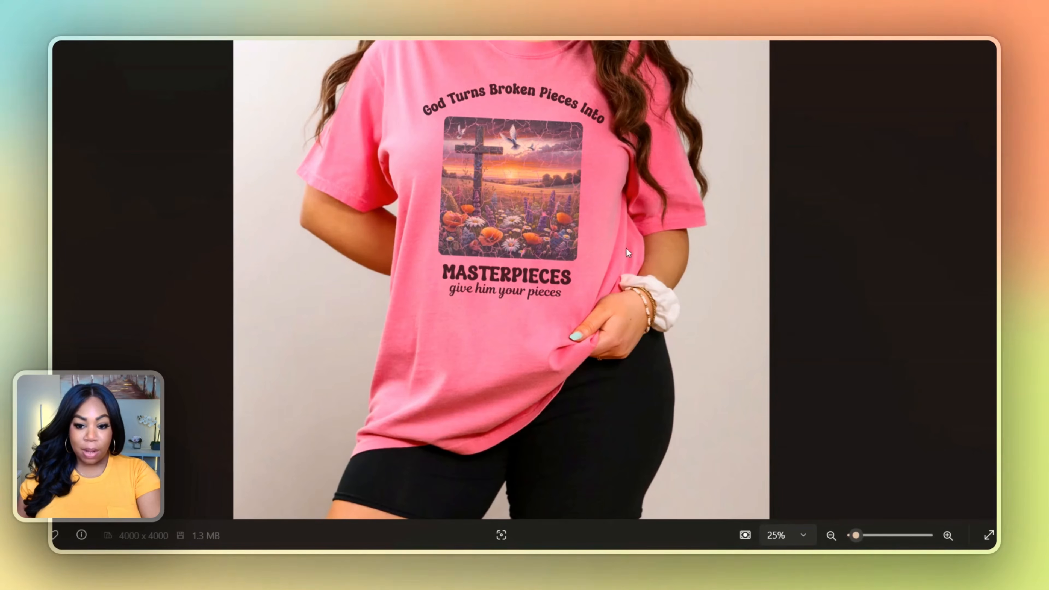
mouse_move(858, 539)
left_mouse_down()
mouse_move(872, 540)
mouse_move(856, 539)
left_mouse_up()
left_click(992, 253)
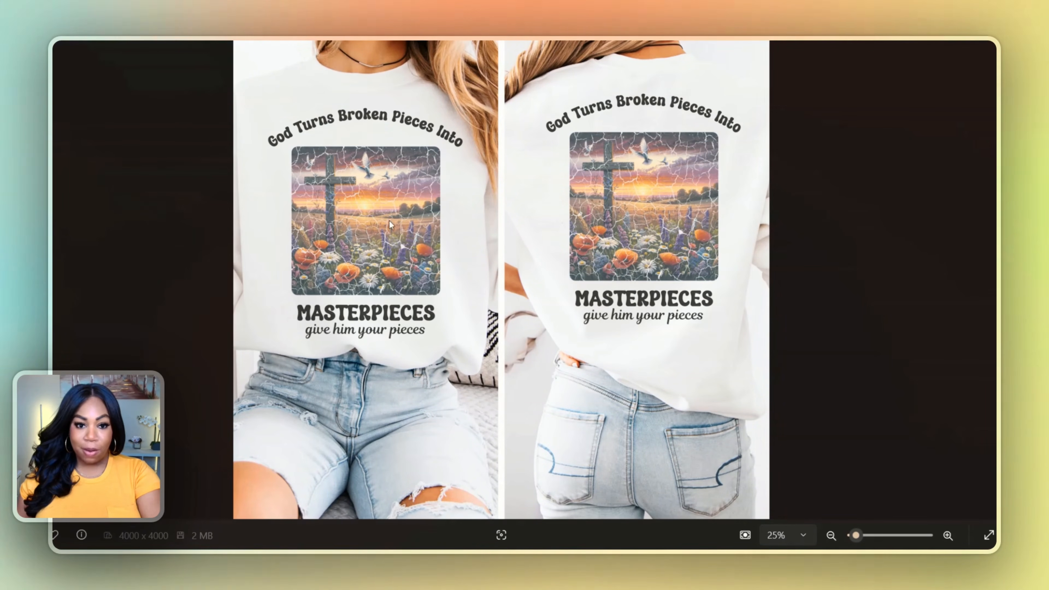
key("Right")
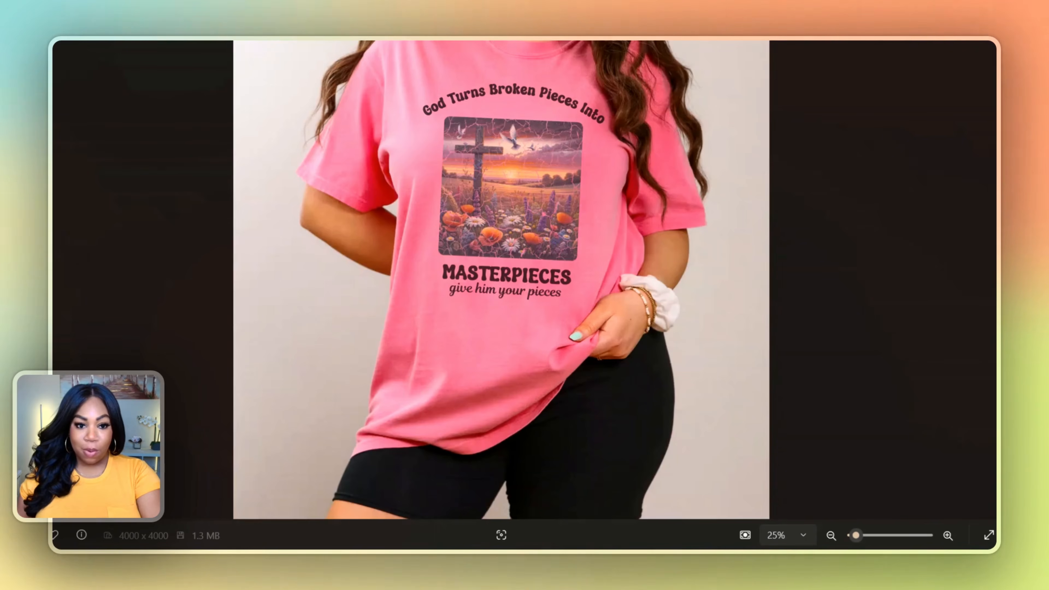
key("Right")
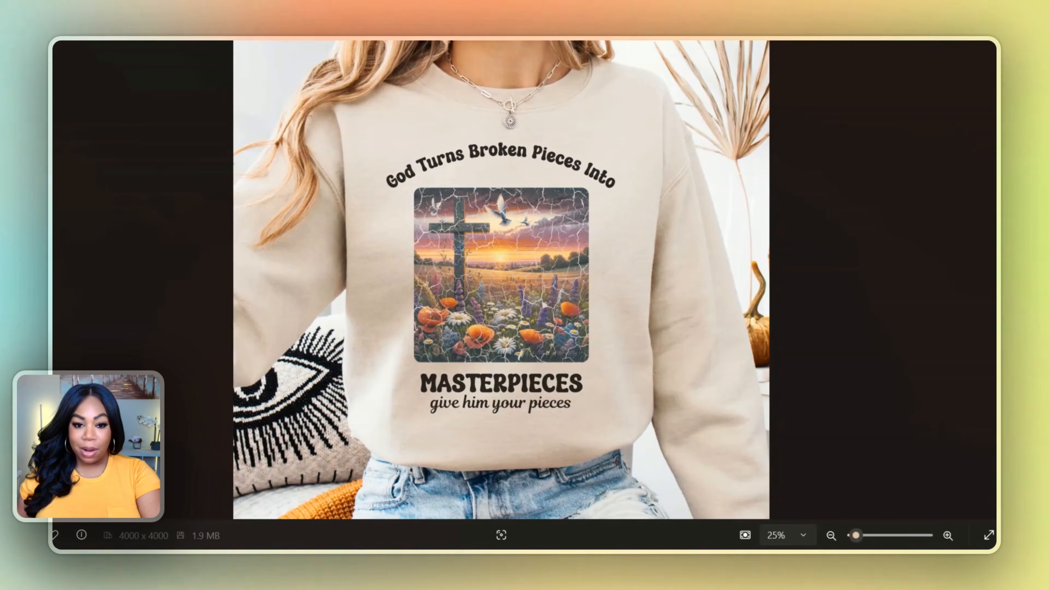